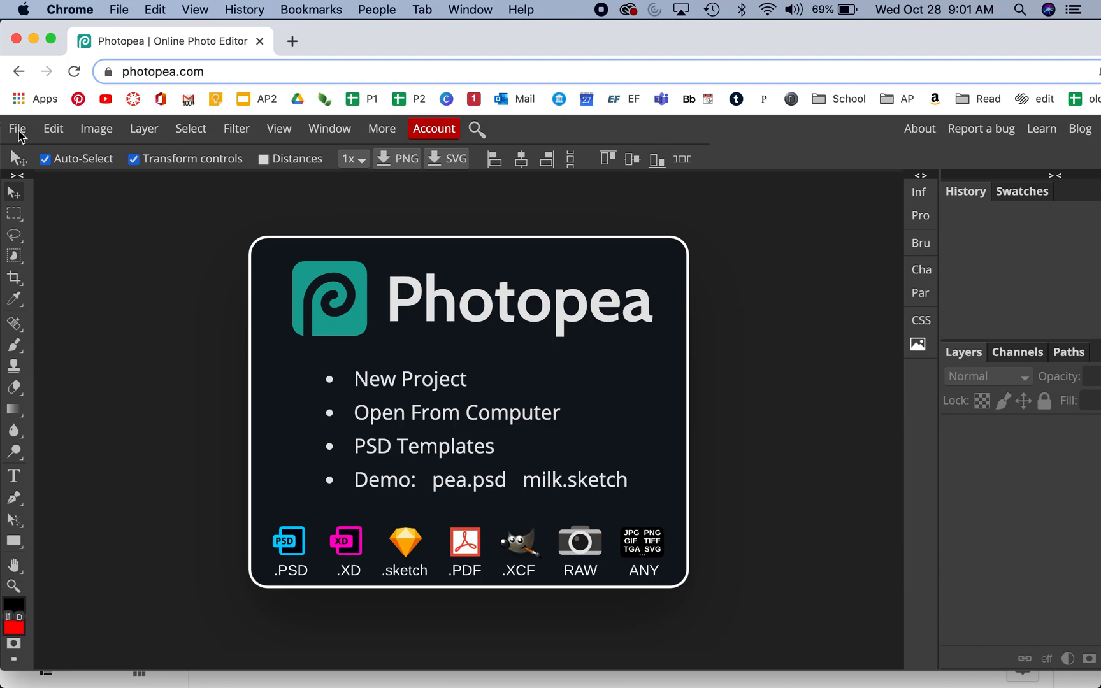
# Step: Open the photo IMG_6124.JPG from the Downloads folder
pyautogui.click(18, 130)
pyautogui.click(47, 183)
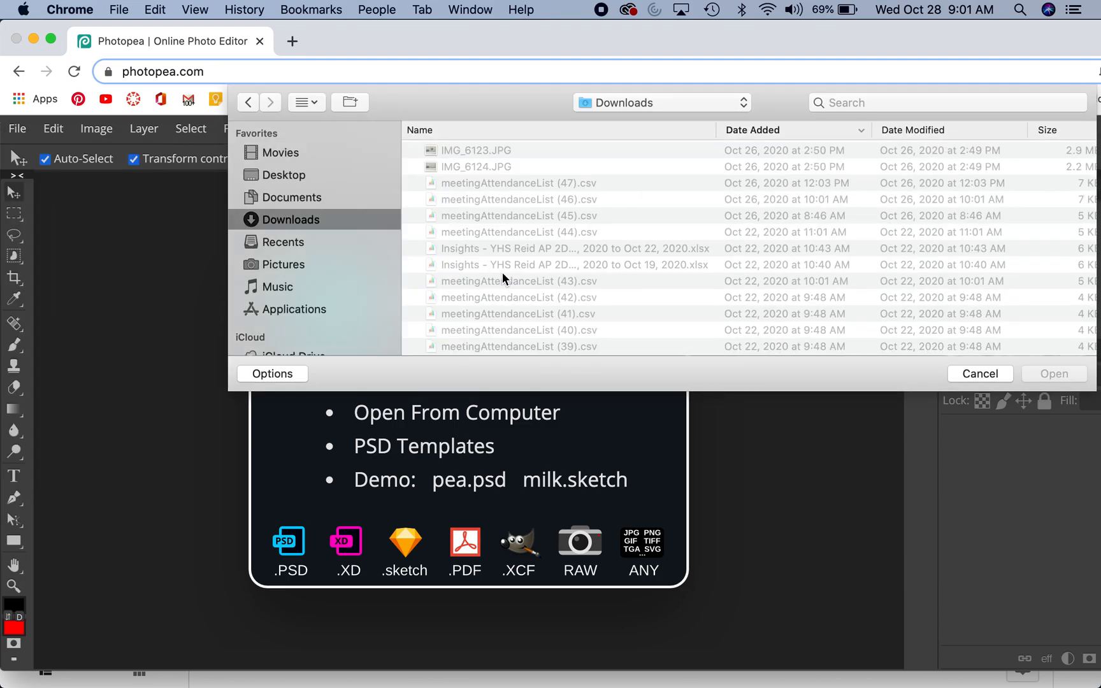
pyautogui.click(489, 169)
pyautogui.click(1053, 374)
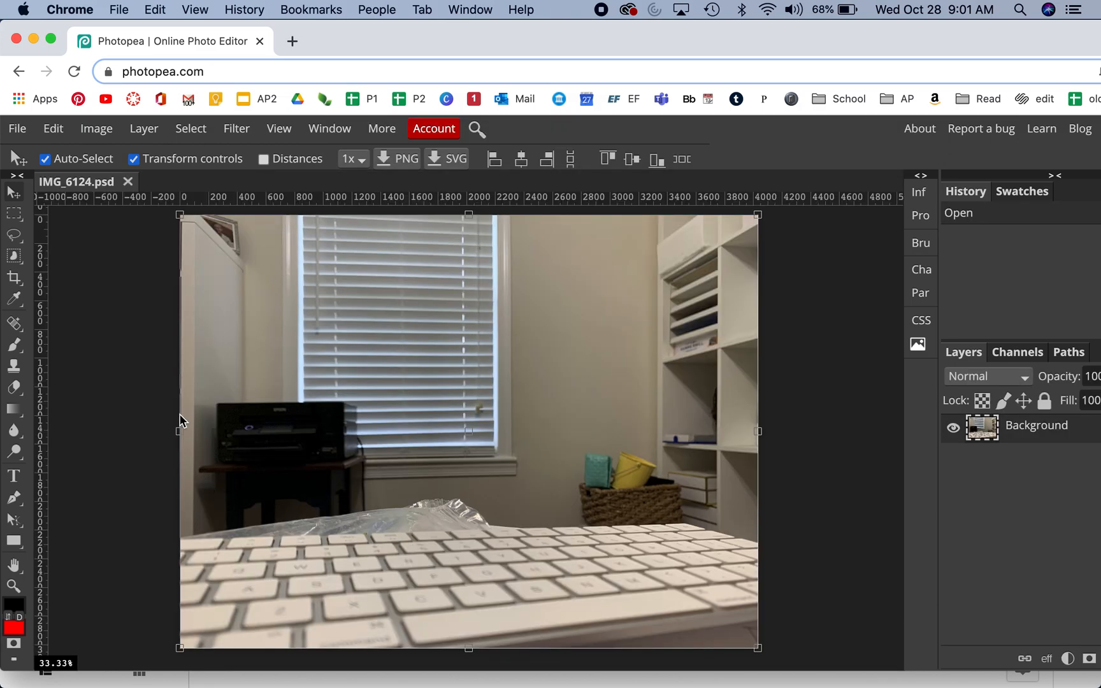
# Step: Place IMG_6123.JPG from the Downloads folder as a new layer over the open photo
pyautogui.click(19, 130)
pyautogui.click(60, 213)
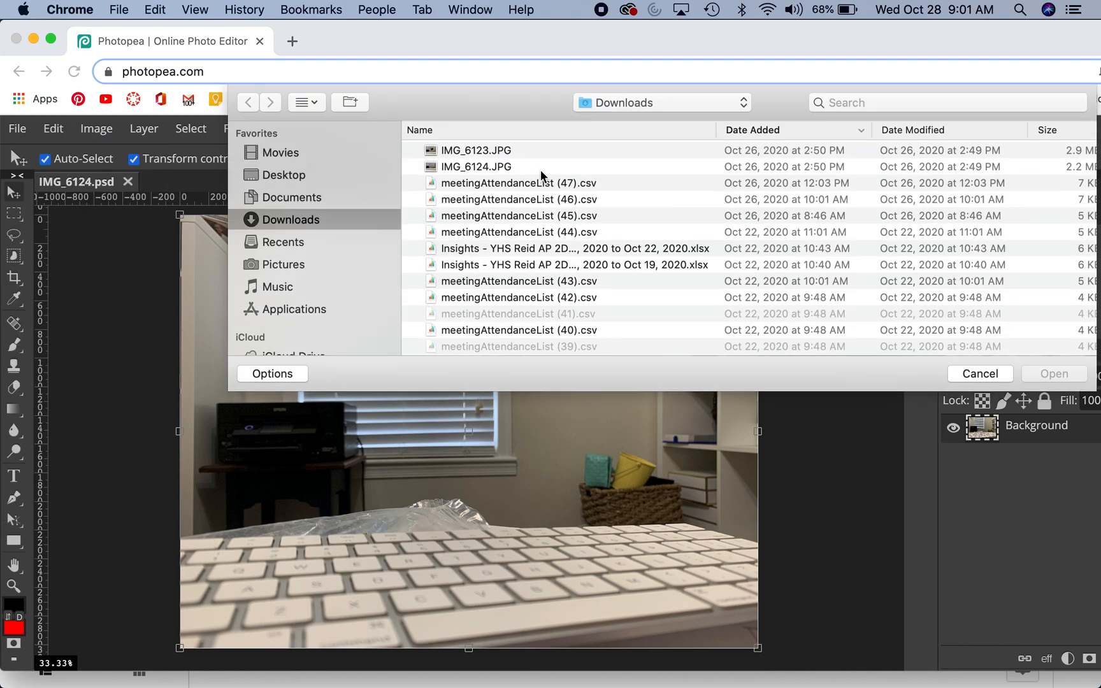
pyautogui.click(470, 153)
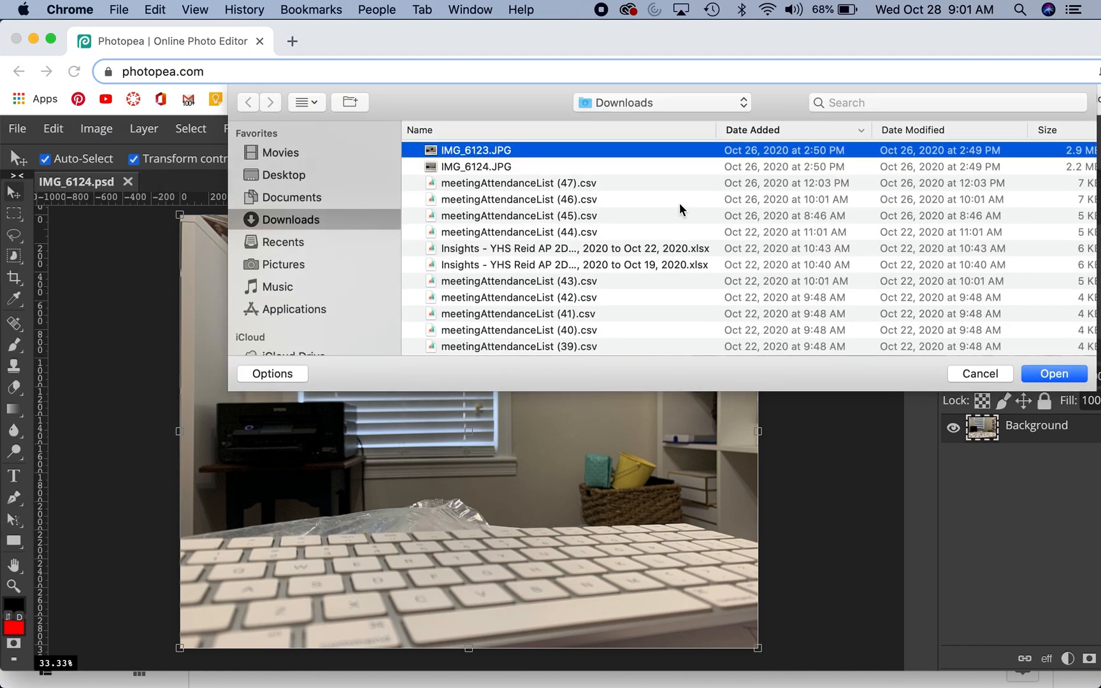
pyautogui.click(1052, 374)
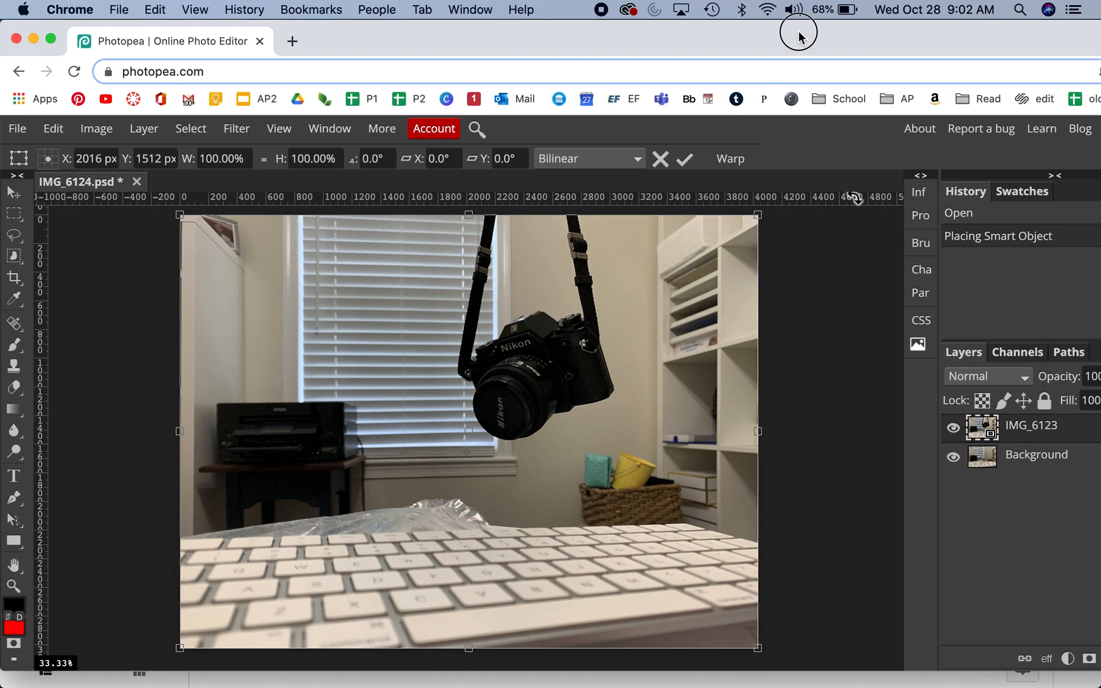
# Step: Accept the placement at full size, add a raster mask to the IMG_6123 layer and make the mask active
pyautogui.moveTo(798, 32); pyautogui.dragTo(813, 30)
pyautogui.moveTo(13, 243); pyautogui.dragTo(47, 237)
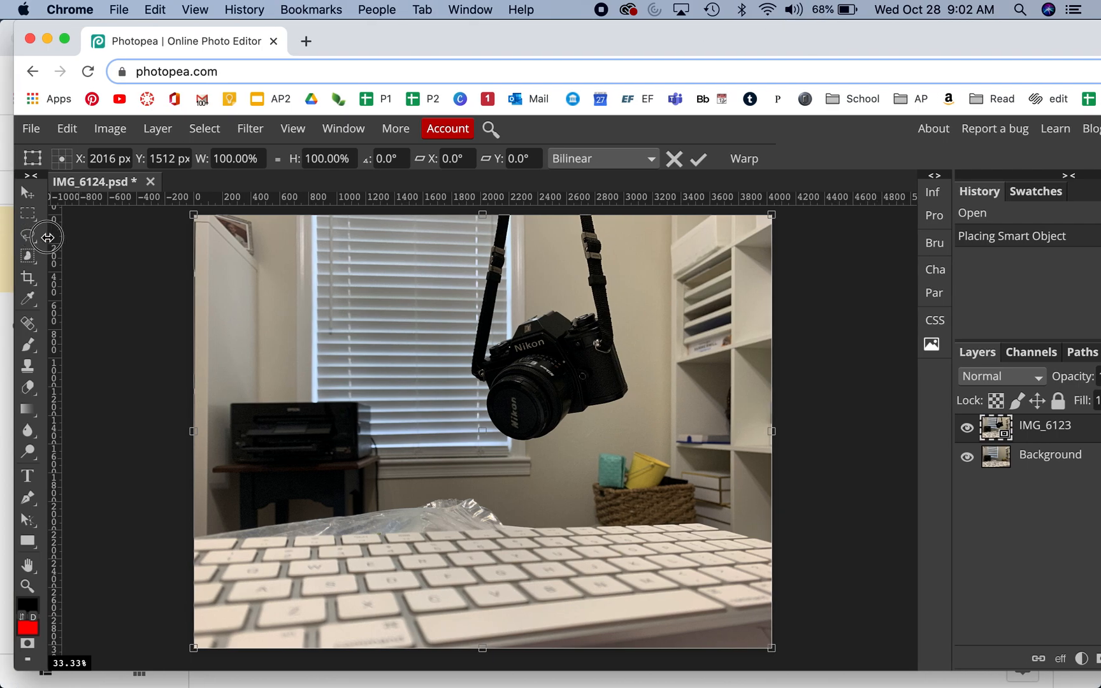
pyautogui.moveTo(720, 35); pyautogui.dragTo(676, 40)
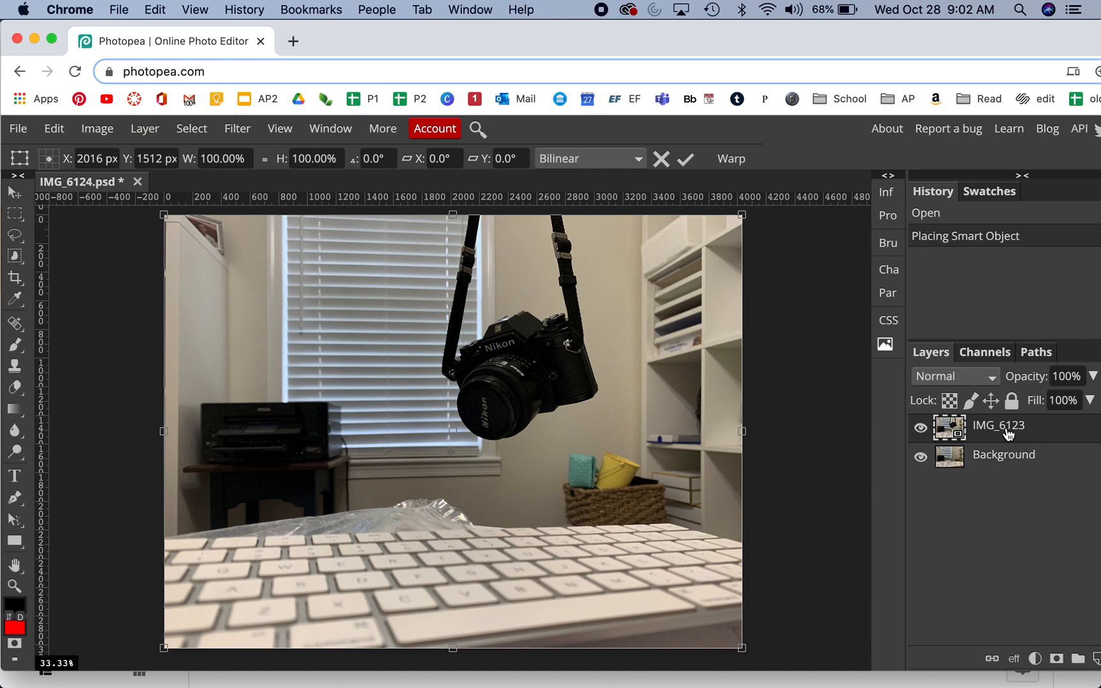
pyautogui.click(1055, 659)
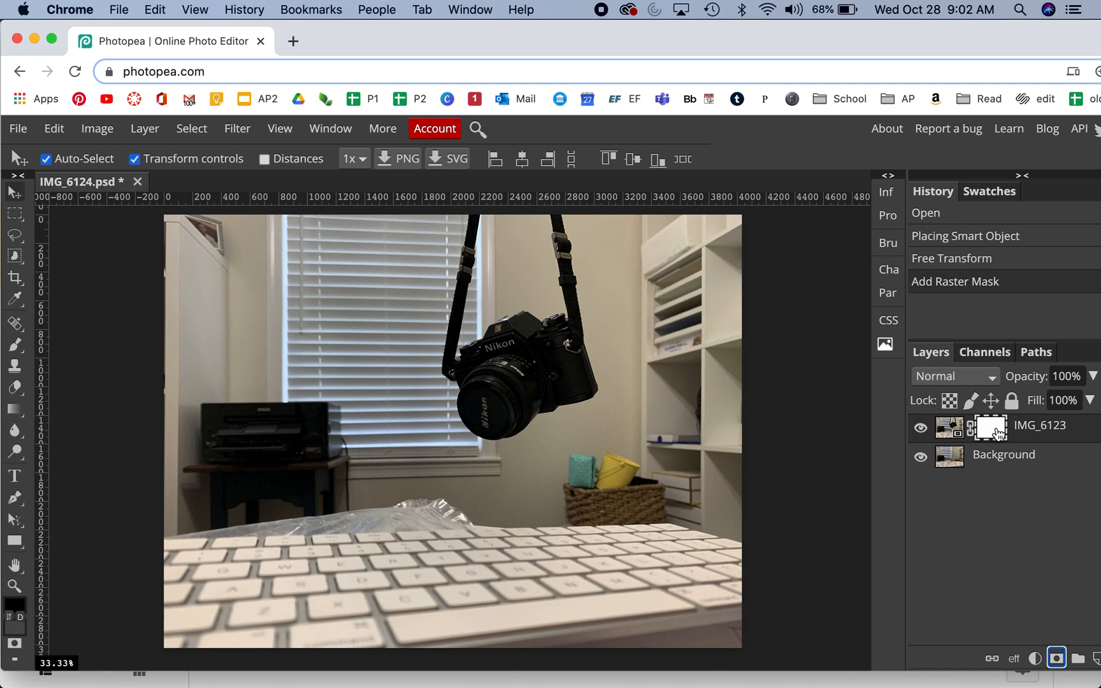
pyautogui.click(946, 429)
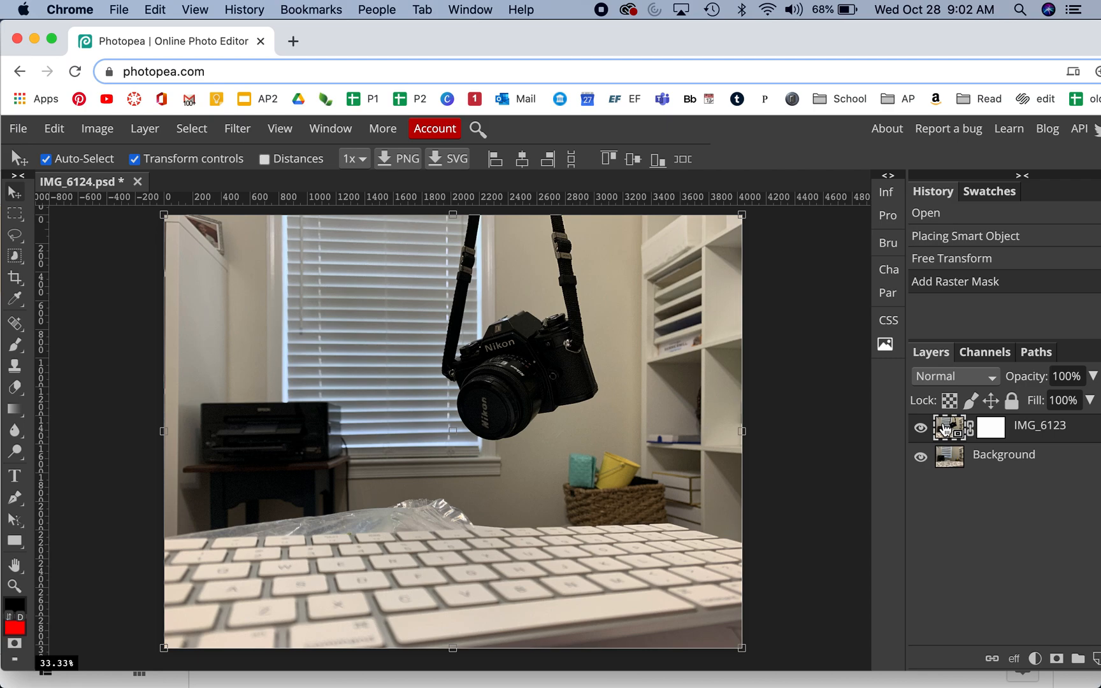
pyautogui.click(996, 433)
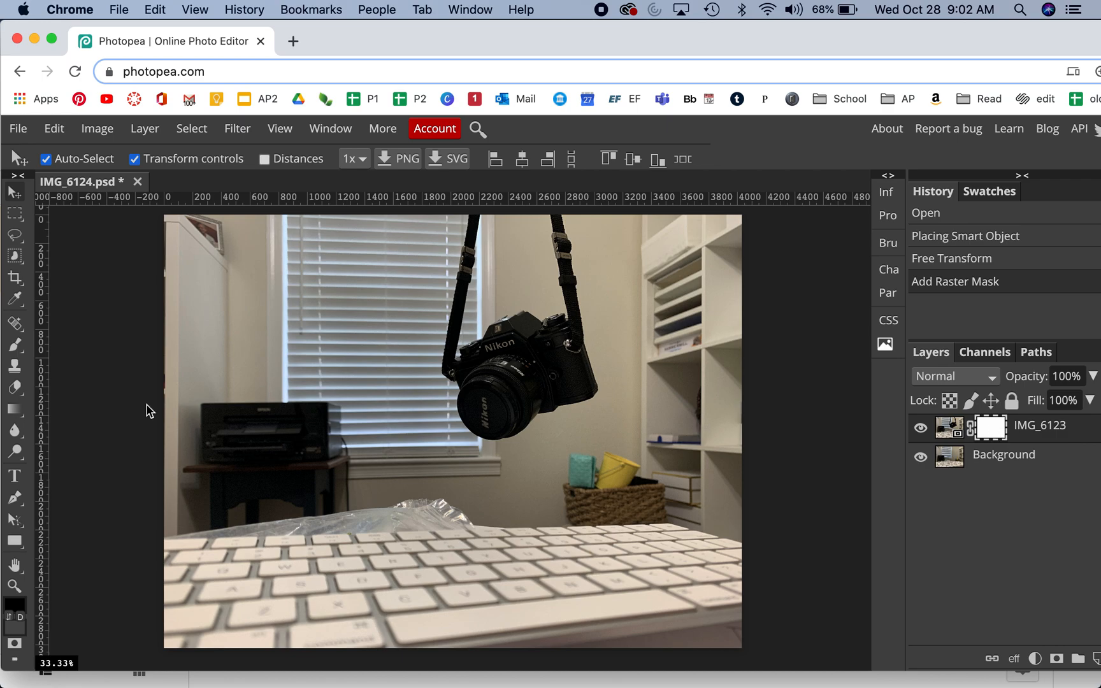
# Step: Set up the Brush tool with a size of 175 px and a hardness of 57%
pyautogui.click(16, 346)
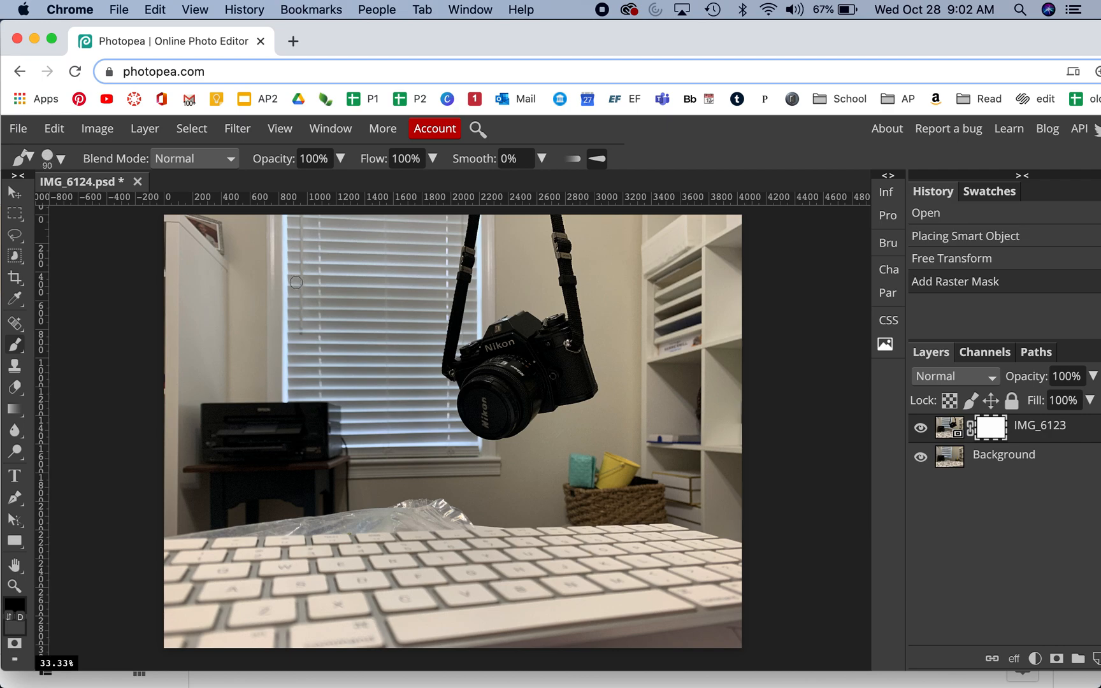
pyautogui.press(']')
pyautogui.click(62, 161)
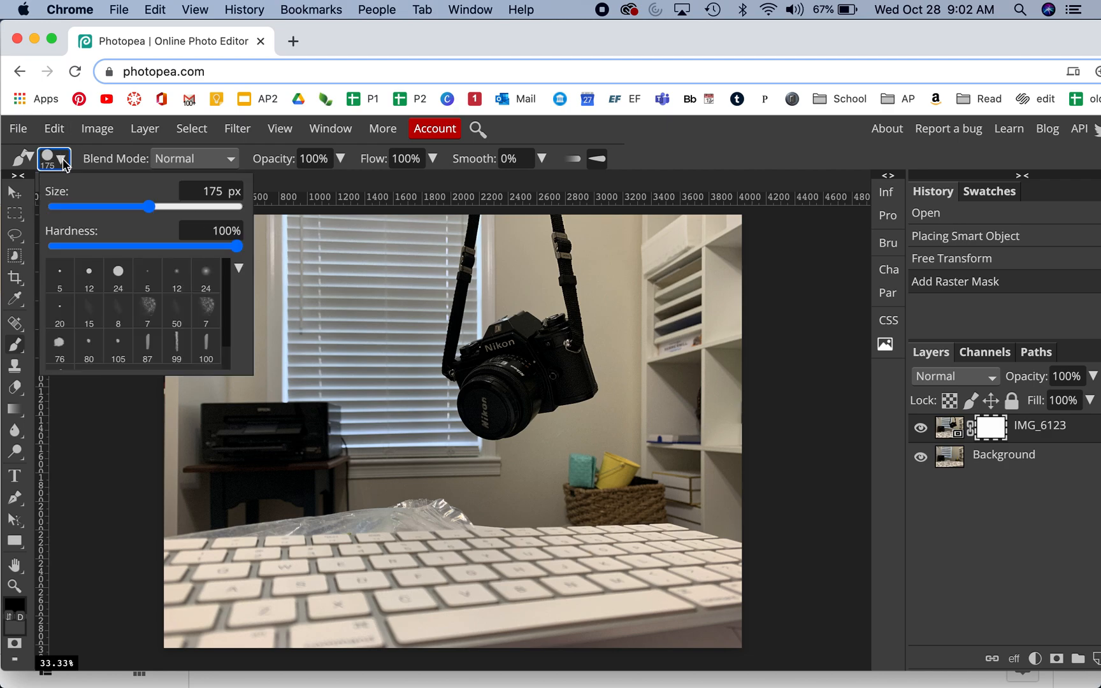
pyautogui.moveTo(203, 251); pyautogui.dragTo(157, 247)
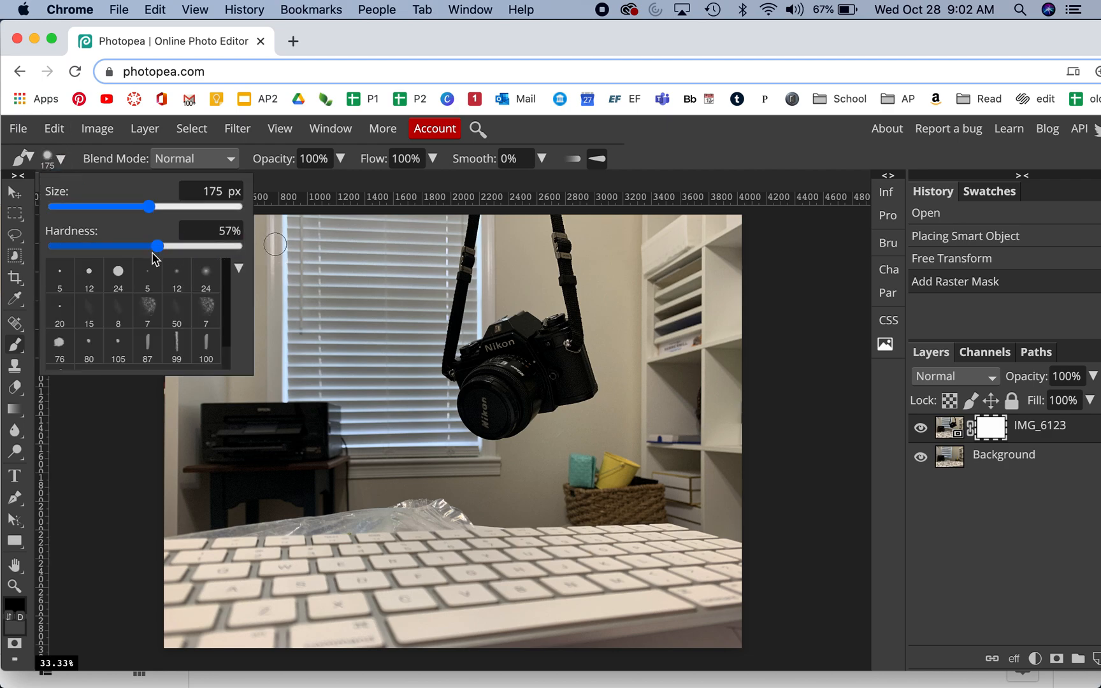
pyautogui.press('Return')
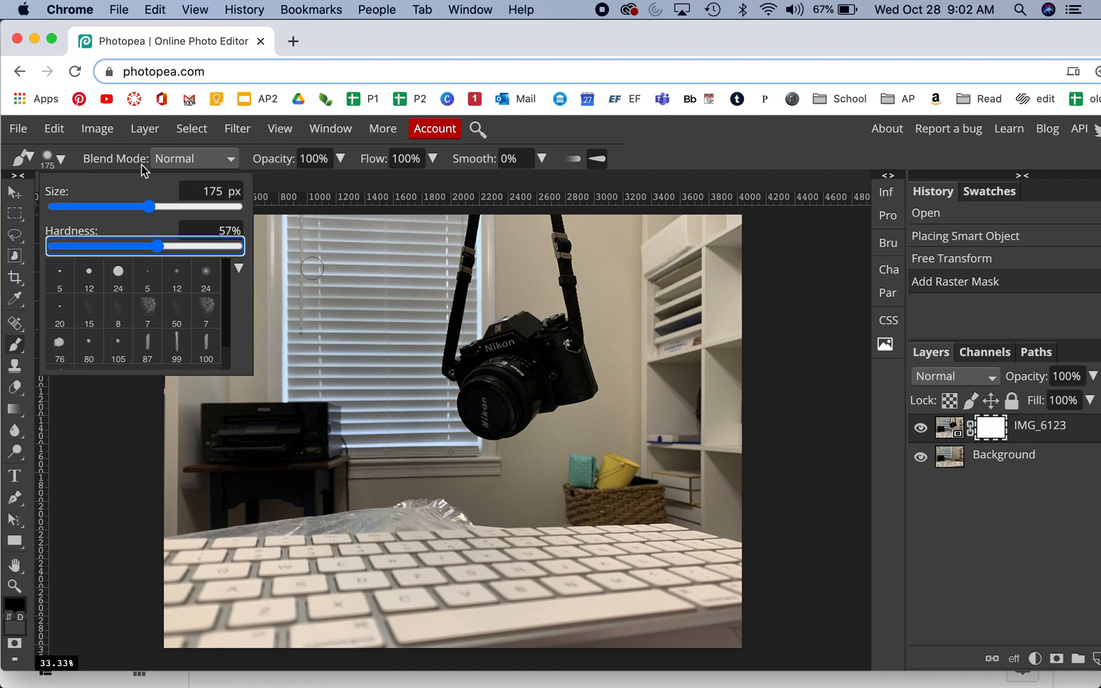
pyautogui.click(62, 163)
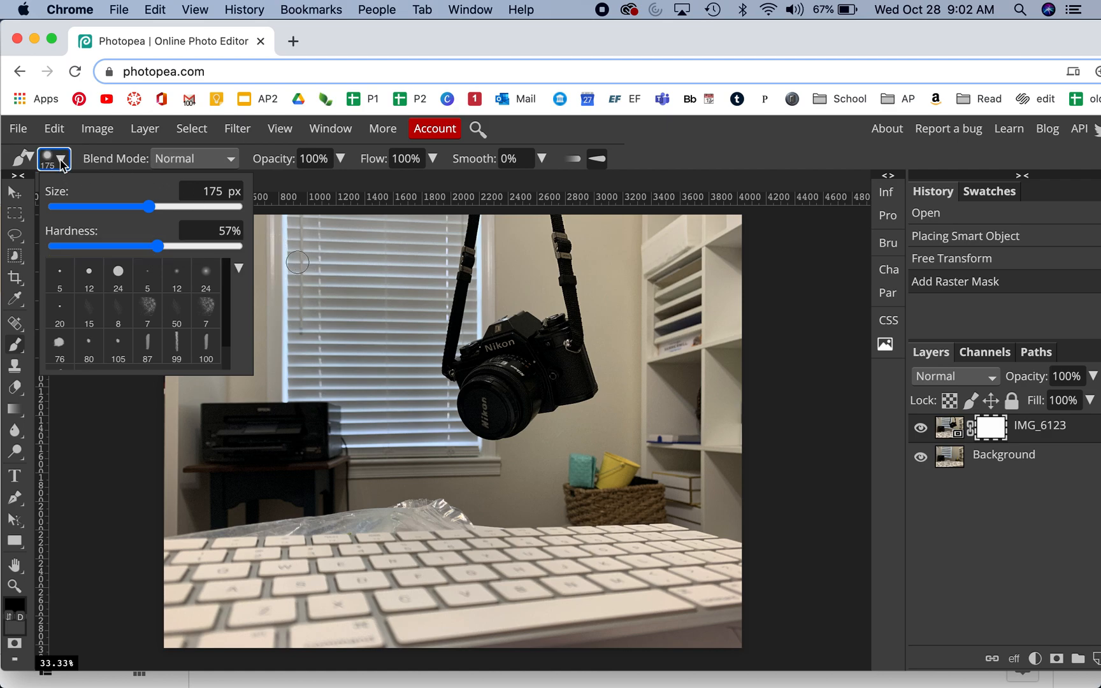
pyautogui.click(17, 211)
pyautogui.click(19, 192)
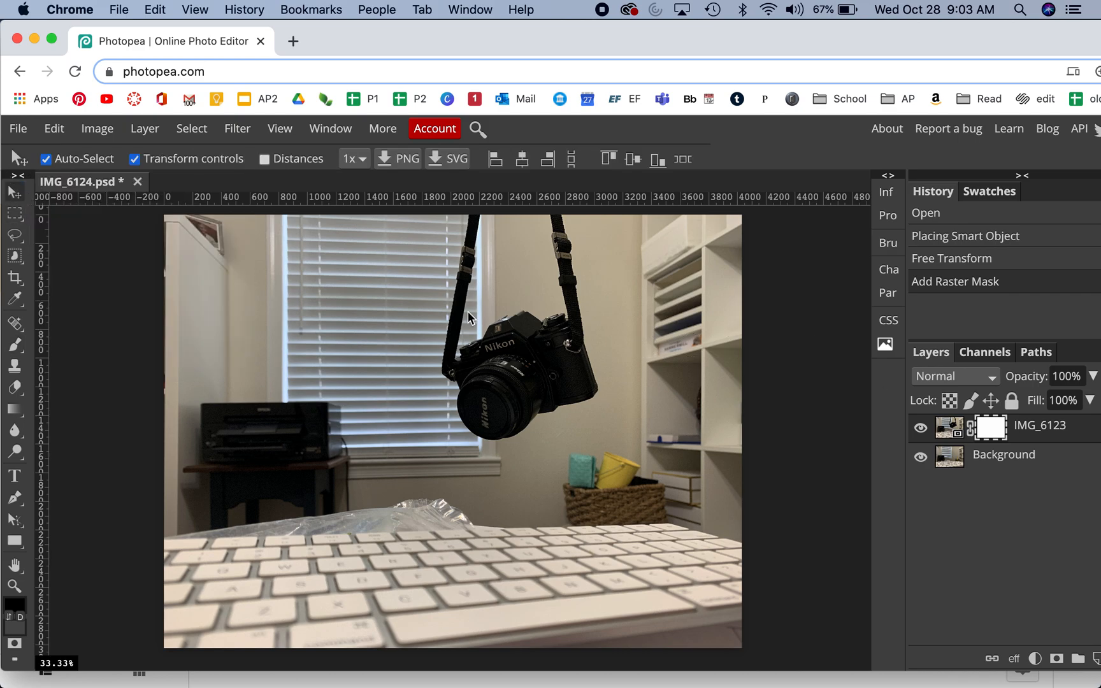
# Step: With the Brush tool active, set the foreground color to black and the background color to white (ffffff)
pyautogui.press('super+plus')
pyautogui.press('super+plus')
pyautogui.press('super+plus')
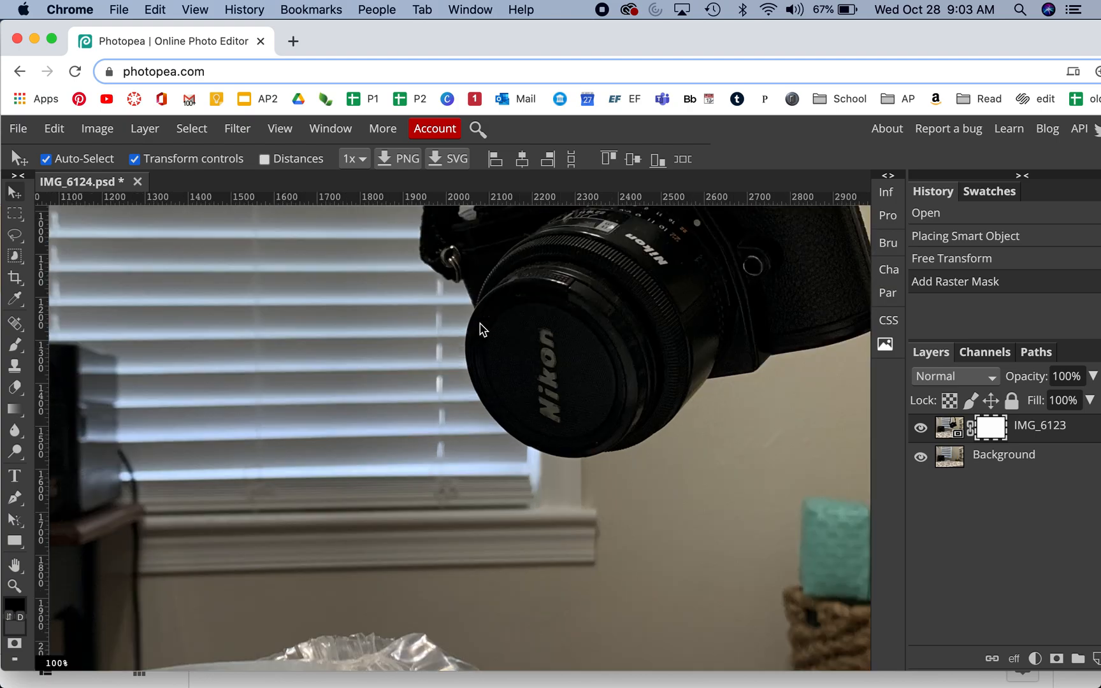
pyautogui.press('super+plus')
pyautogui.moveTo(586, 312); pyautogui.dragTo(484, 630)
pyautogui.moveTo(453, 347); pyautogui.dragTo(461, 519)
pyautogui.moveTo(481, 304); pyautogui.dragTo(587, 401)
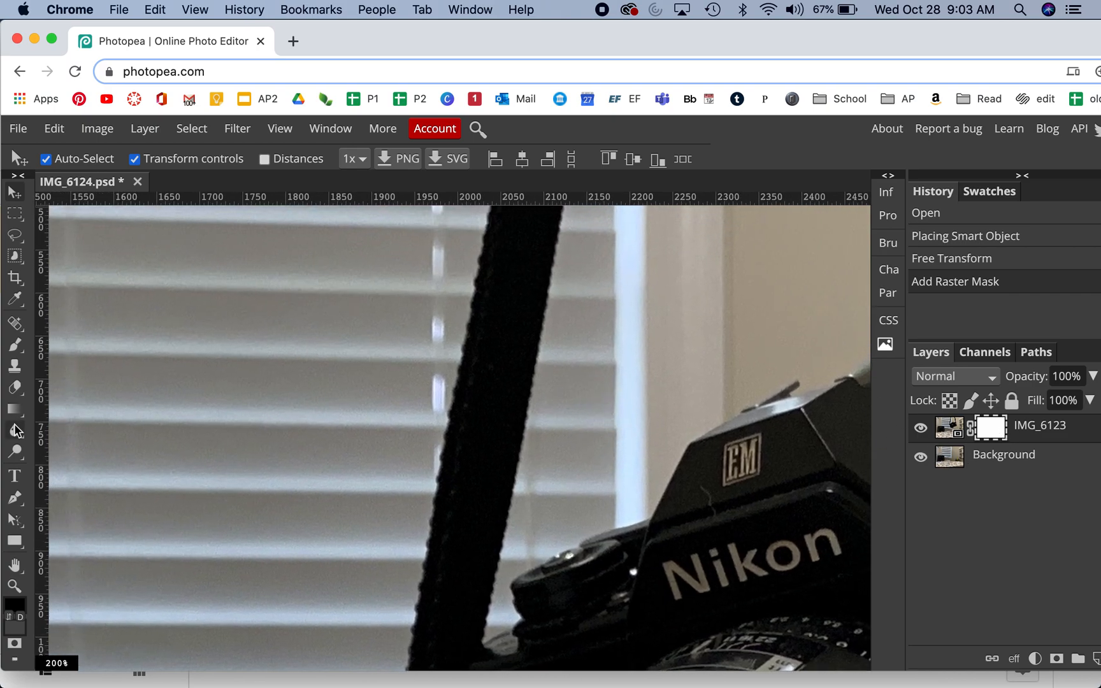
pyautogui.click(16, 344)
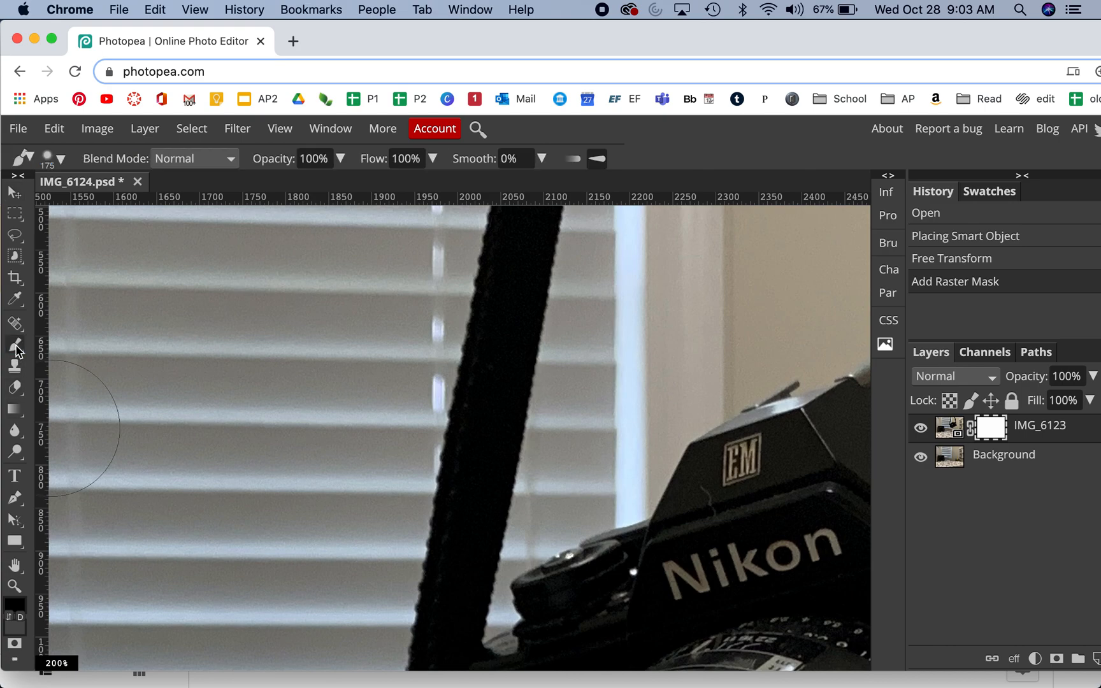
pyautogui.click(20, 608)
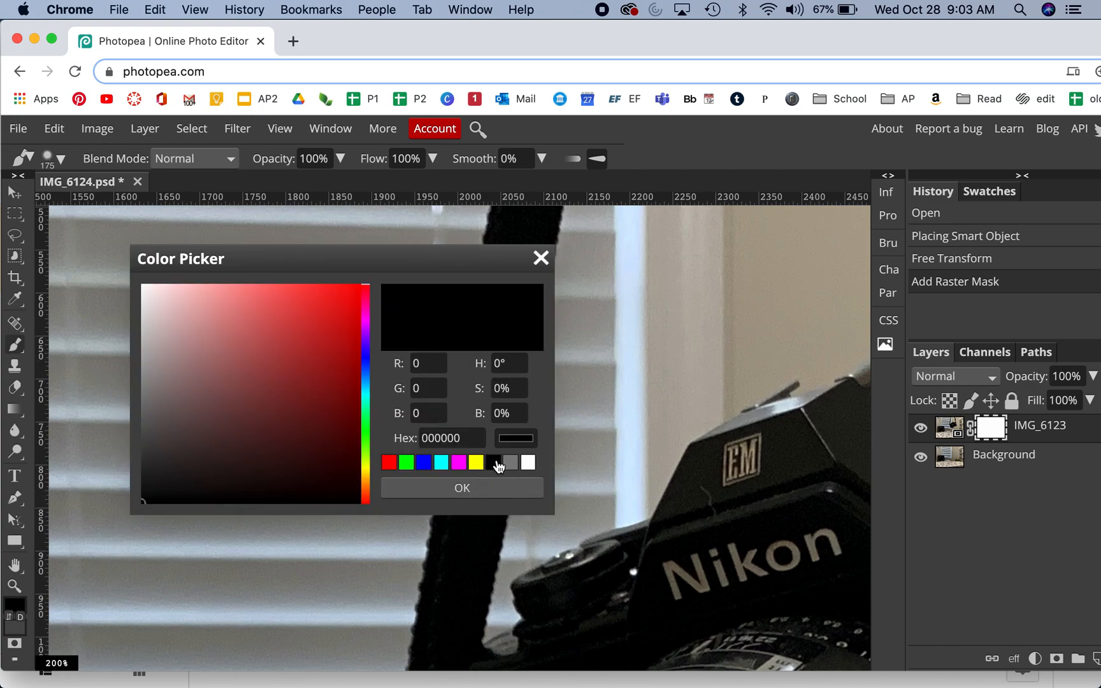
pyautogui.click(487, 493)
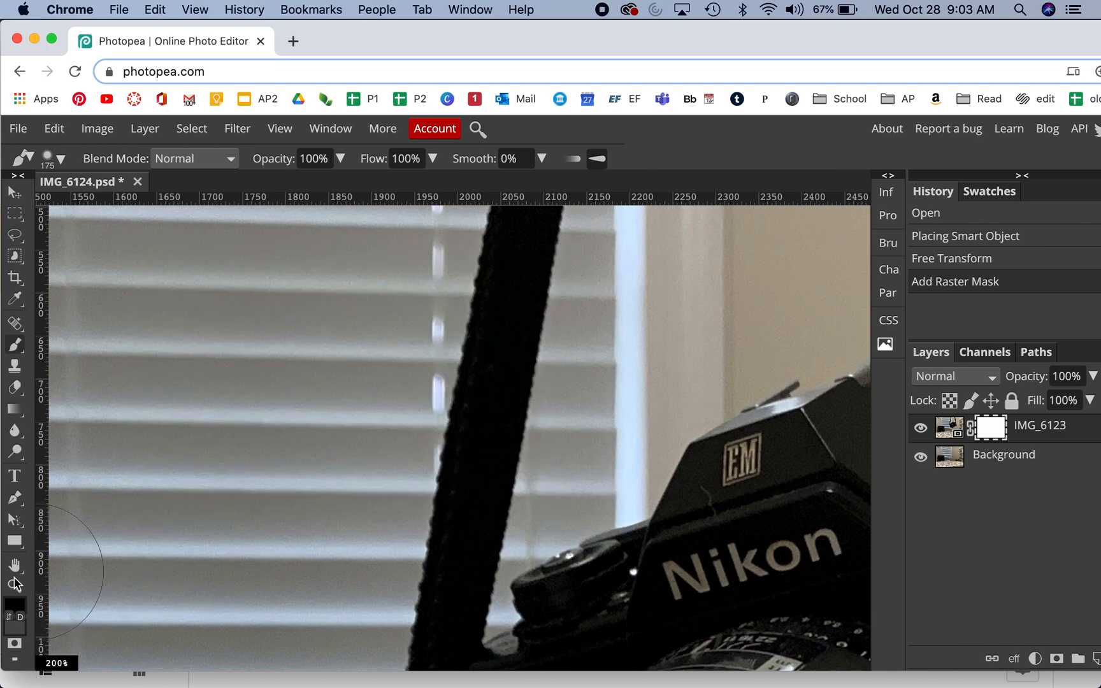
pyautogui.click(17, 630)
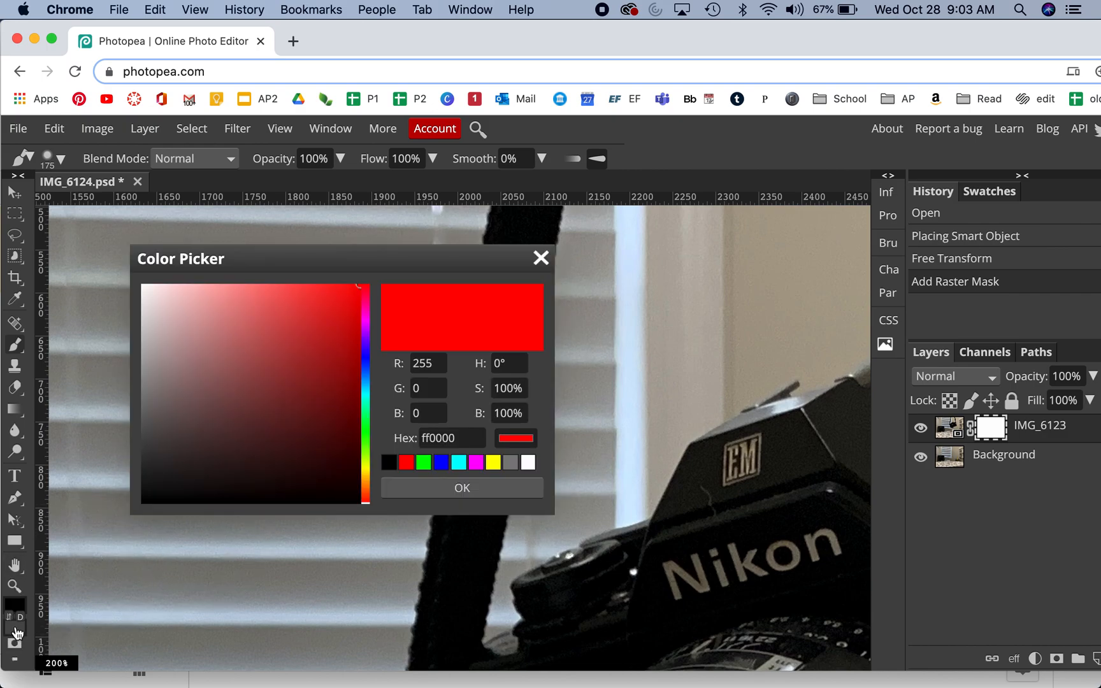
pyautogui.click(529, 463)
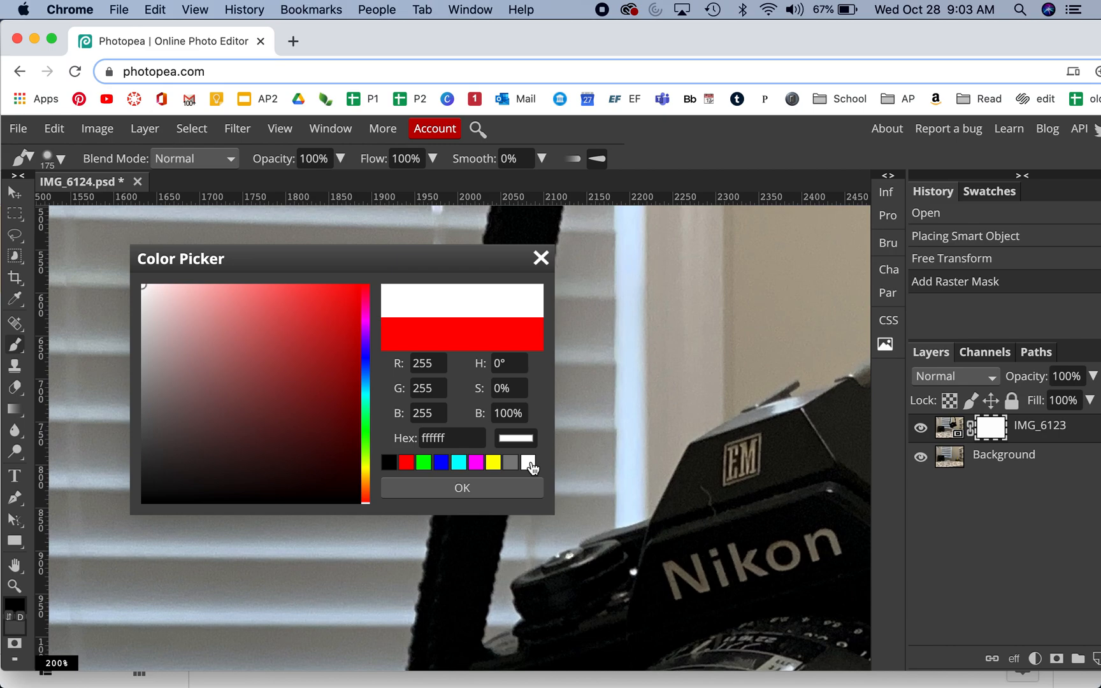
pyautogui.click(500, 493)
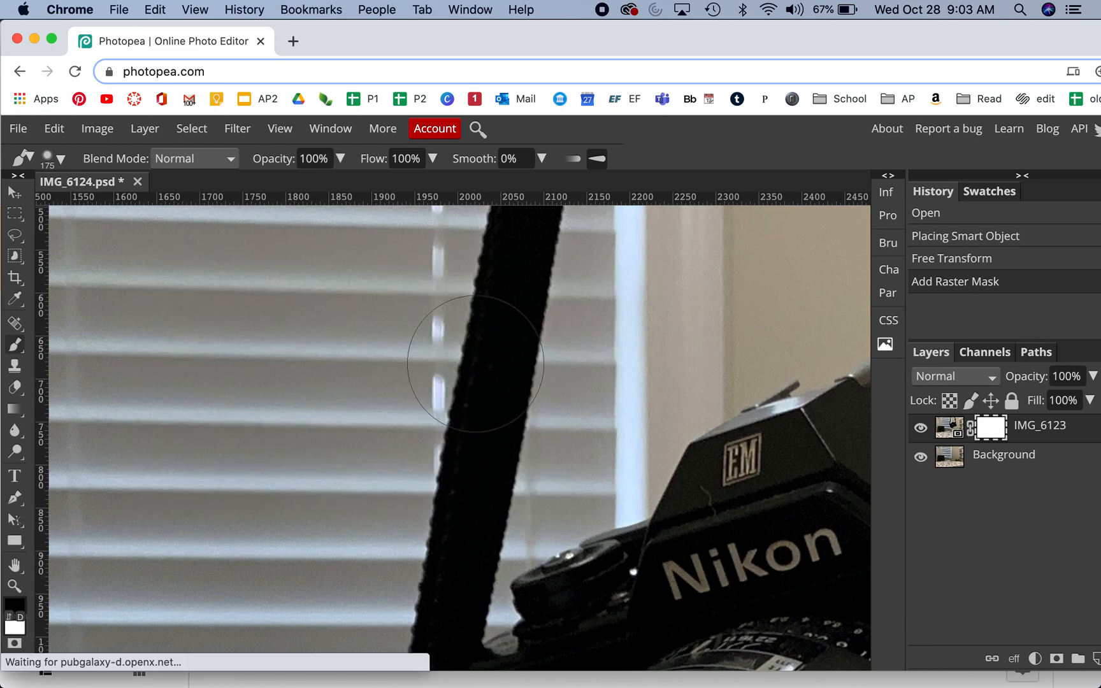
# Step: Paint black on the IMG_6123 mask to hide the middle and upper parts of the camera's left strap
pyautogui.click(487, 366)
pyautogui.moveTo(498, 387)
pyautogui.mouseDown()
pyautogui.moveTo(518, 358)
pyautogui.moveTo(510, 382)
pyautogui.moveTo(498, 368)
pyautogui.moveTo(520, 305)
pyautogui.moveTo(469, 495)
pyautogui.mouseUp()
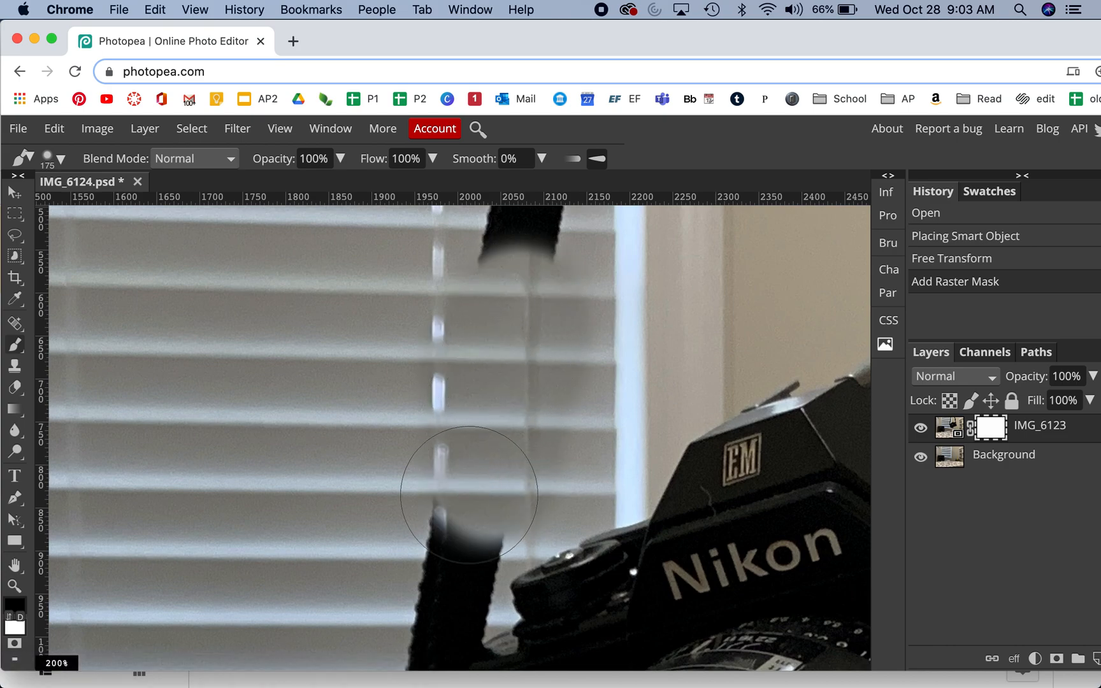
pyautogui.scroll(-3, 469, 494)
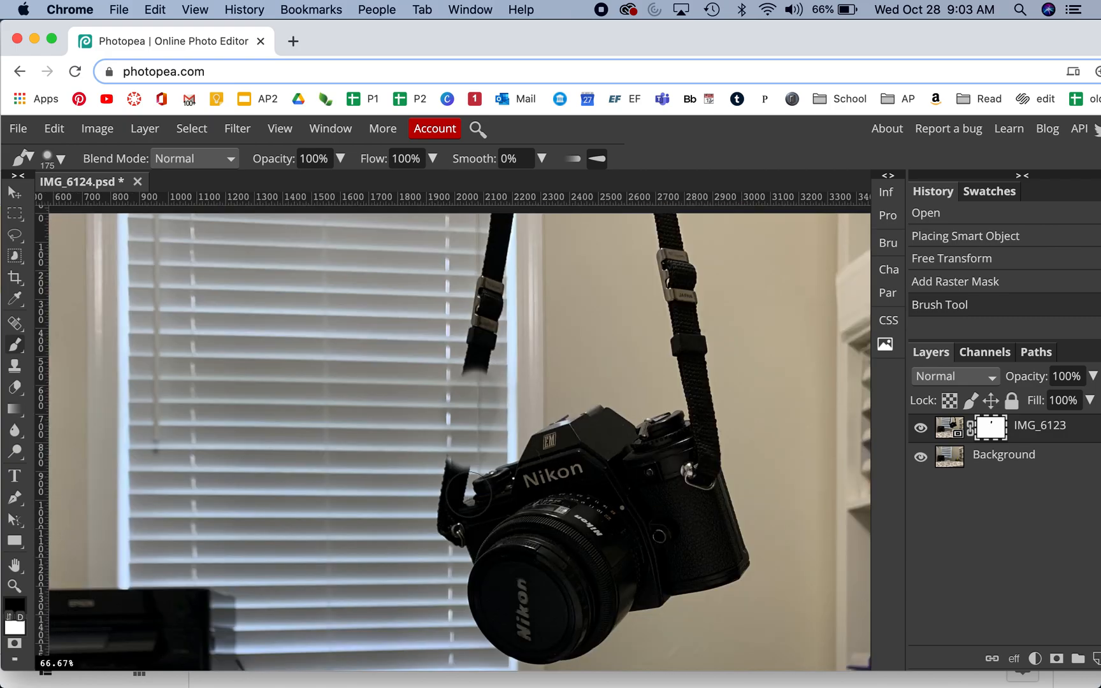
pyautogui.scroll(2, 469, 495)
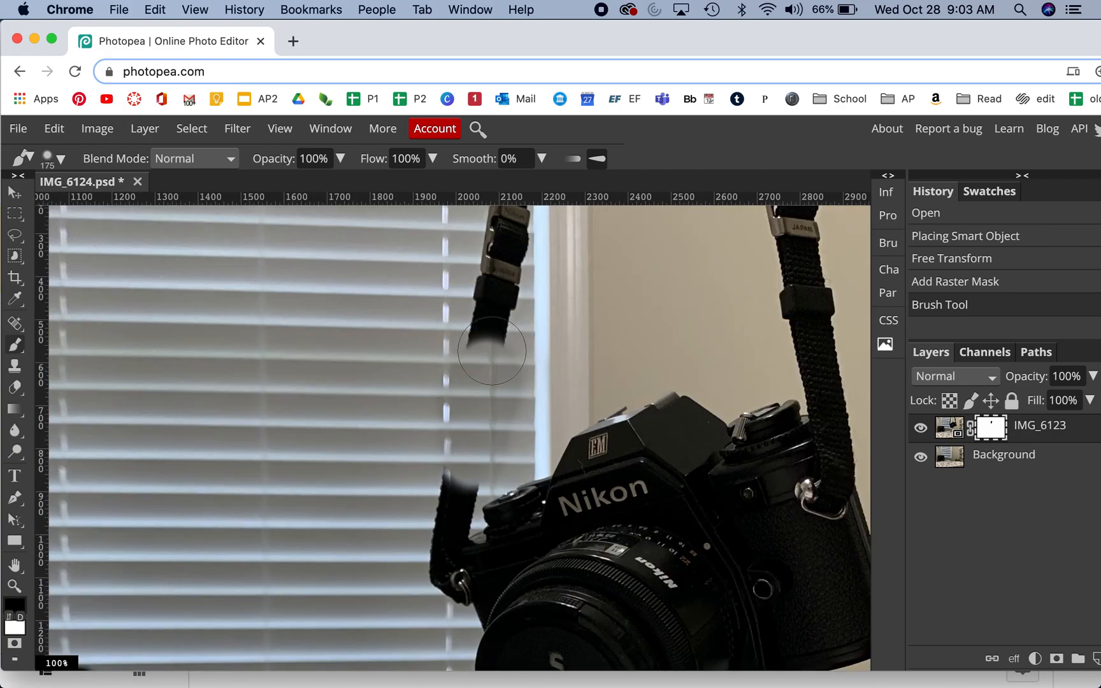
pyautogui.moveTo(492, 350)
pyautogui.mouseDown()
pyautogui.moveTo(492, 278)
pyautogui.moveTo(452, 491)
pyautogui.moveTo(460, 462)
pyautogui.moveTo(462, 499)
pyautogui.moveTo(462, 401)
pyautogui.moveTo(481, 317)
pyautogui.mouseUp()
# Step: Paint black on the mask over the lower part of the left strap down to the camera body
pyautogui.press('space')
pyautogui.press('space')
pyautogui.moveTo(376, 553)
pyautogui.mouseDown()
pyautogui.moveTo(374, 365)
pyautogui.moveTo(388, 290)
pyautogui.mouseUp()
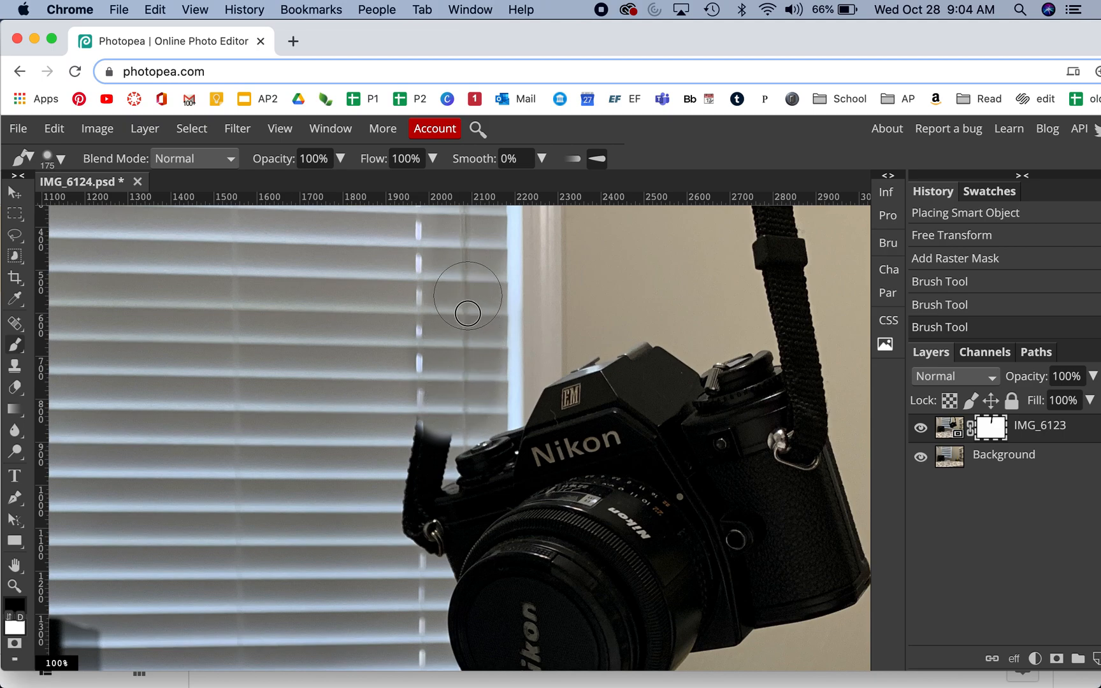
pyautogui.moveTo(449, 400)
pyautogui.mouseDown()
pyautogui.moveTo(402, 459)
pyautogui.moveTo(422, 449)
pyautogui.mouseUp()
pyautogui.moveTo(405, 490)
pyautogui.mouseDown()
pyautogui.moveTo(415, 530)
pyautogui.moveTo(404, 536)
pyautogui.mouseUp()
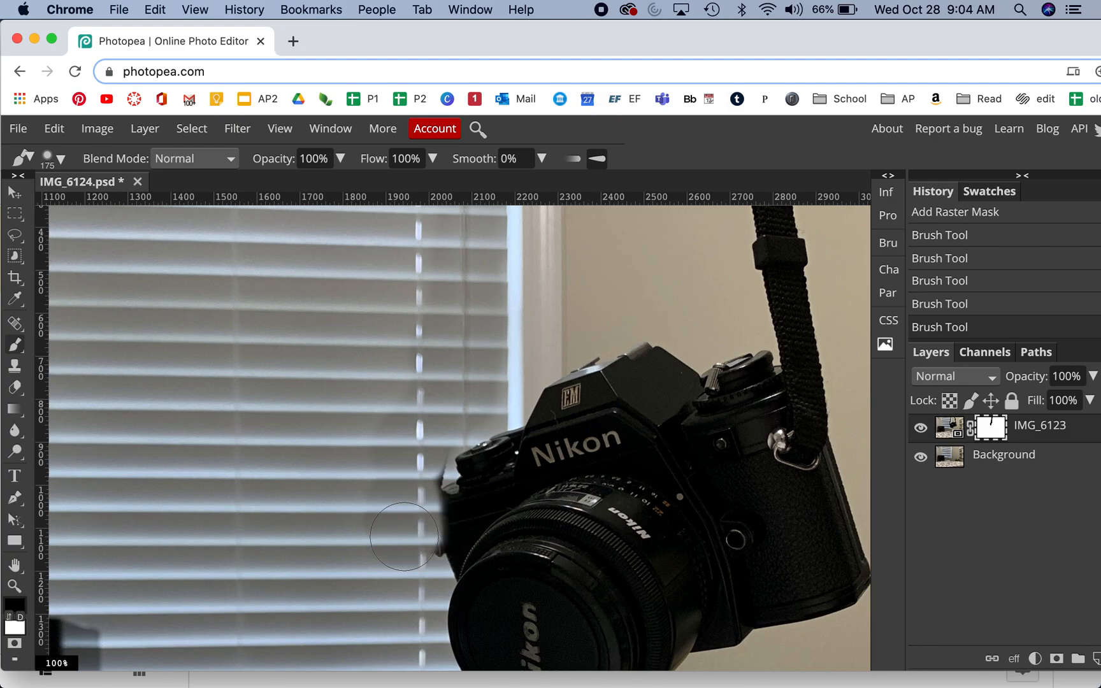
# Step: Reduce the brush to 80 px and mask out the leftover strap ring at the camera's left edge
pyautogui.press('super+plus')
pyautogui.press('super+plus')
pyautogui.moveTo(403, 535)
pyautogui.mouseDown()
pyautogui.moveTo(473, 315)
pyautogui.moveTo(474, 248)
pyautogui.mouseUp()
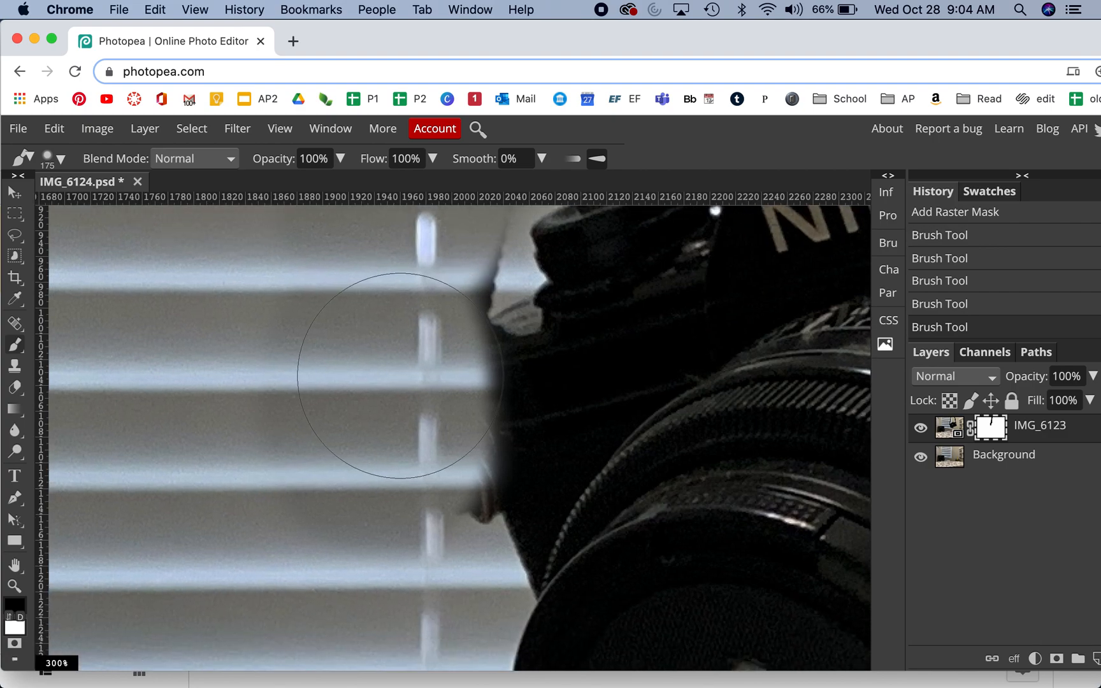
pyautogui.press('[')
pyautogui.press('[')
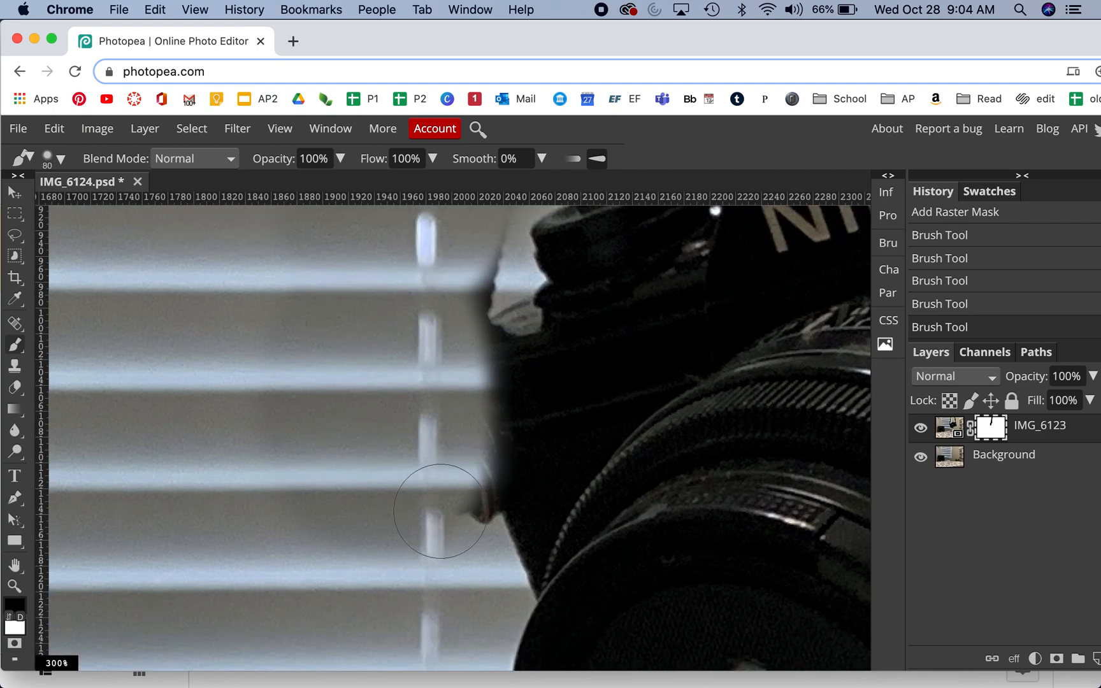
pyautogui.moveTo(436, 512)
pyautogui.mouseDown()
pyautogui.moveTo(455, 488)
pyautogui.moveTo(479, 510)
pyautogui.moveTo(498, 483)
pyautogui.mouseUp()
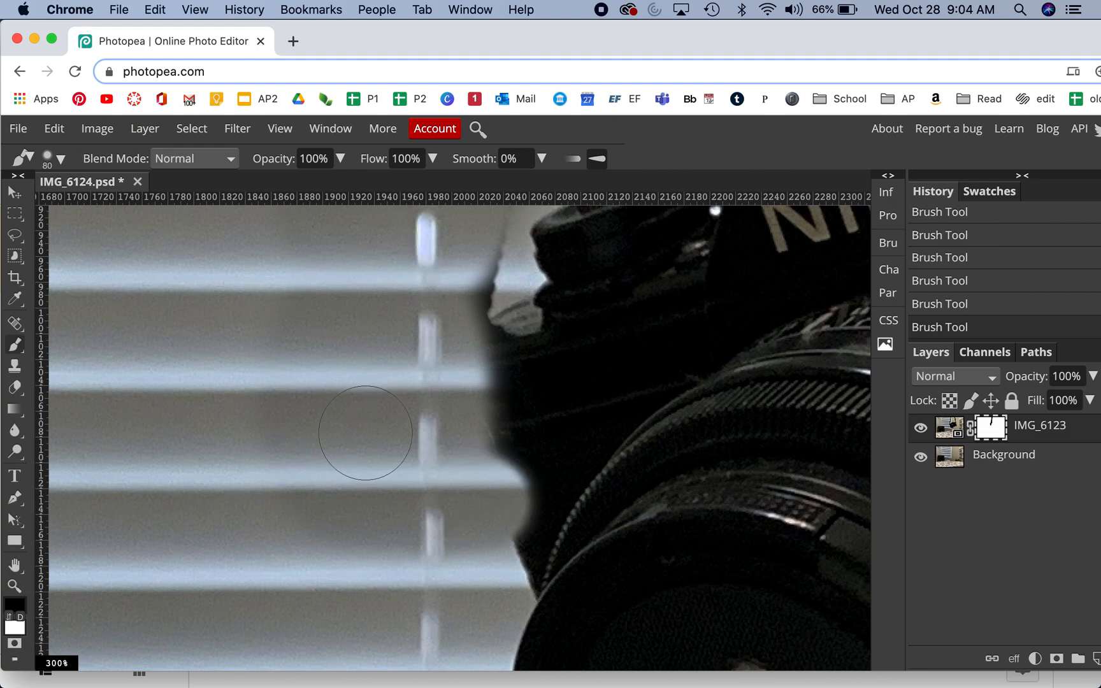
# Step: Switch to painting white with a 40 px brush and restore the camera body's over-masked left edge
pyautogui.press('x')
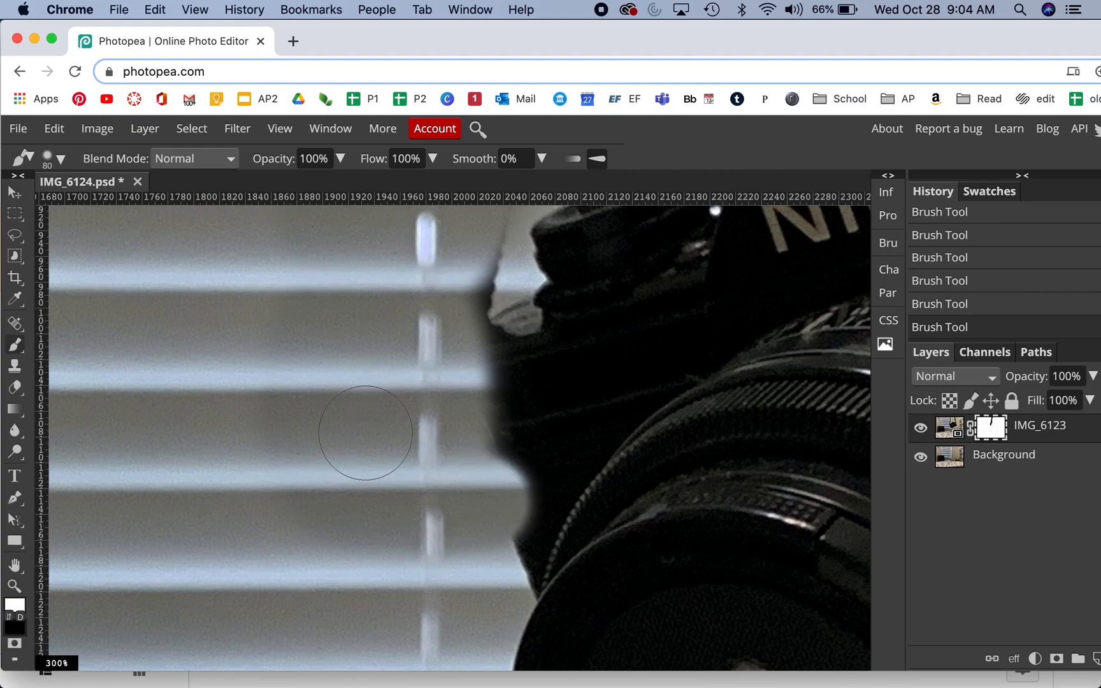
pyautogui.press('[')
pyautogui.press('[')
pyautogui.press('[')
pyautogui.press('[')
pyautogui.moveTo(532, 443)
pyautogui.mouseDown()
pyautogui.moveTo(542, 514)
pyautogui.moveTo(522, 441)
pyautogui.moveTo(523, 496)
pyautogui.moveTo(544, 541)
pyautogui.moveTo(516, 479)
pyautogui.moveTo(530, 412)
pyautogui.moveTo(502, 350)
pyautogui.moveTo(526, 498)
pyautogui.moveTo(521, 420)
pyautogui.moveTo(523, 490)
pyautogui.mouseUp()
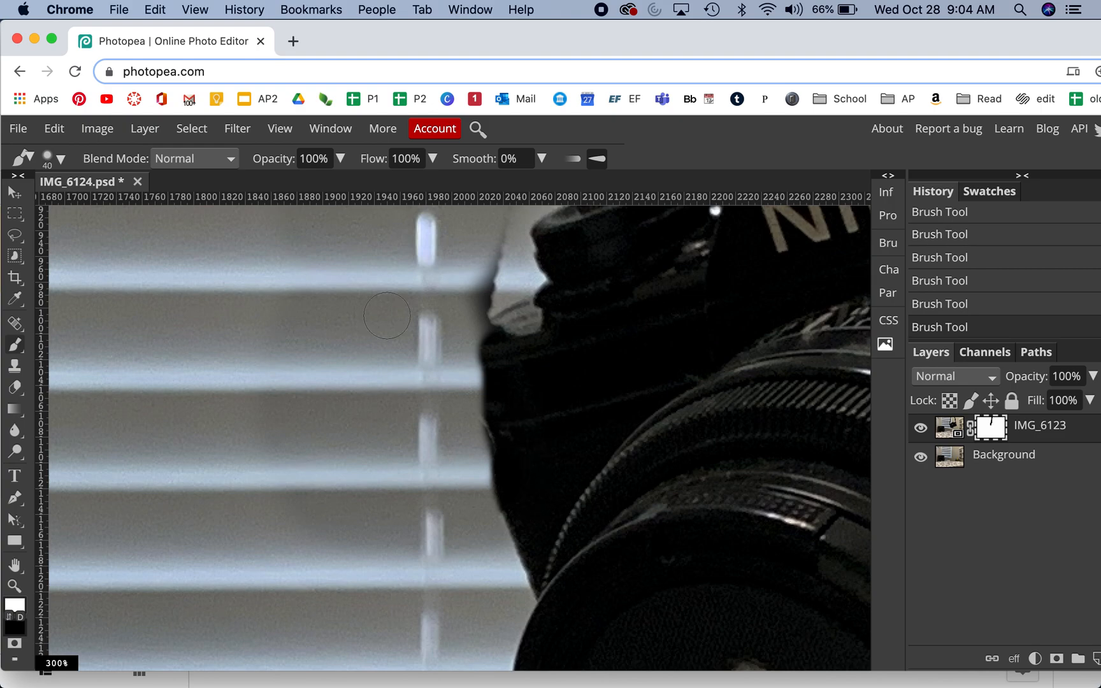
pyautogui.moveTo(386, 317); pyautogui.dragTo(376, 462)
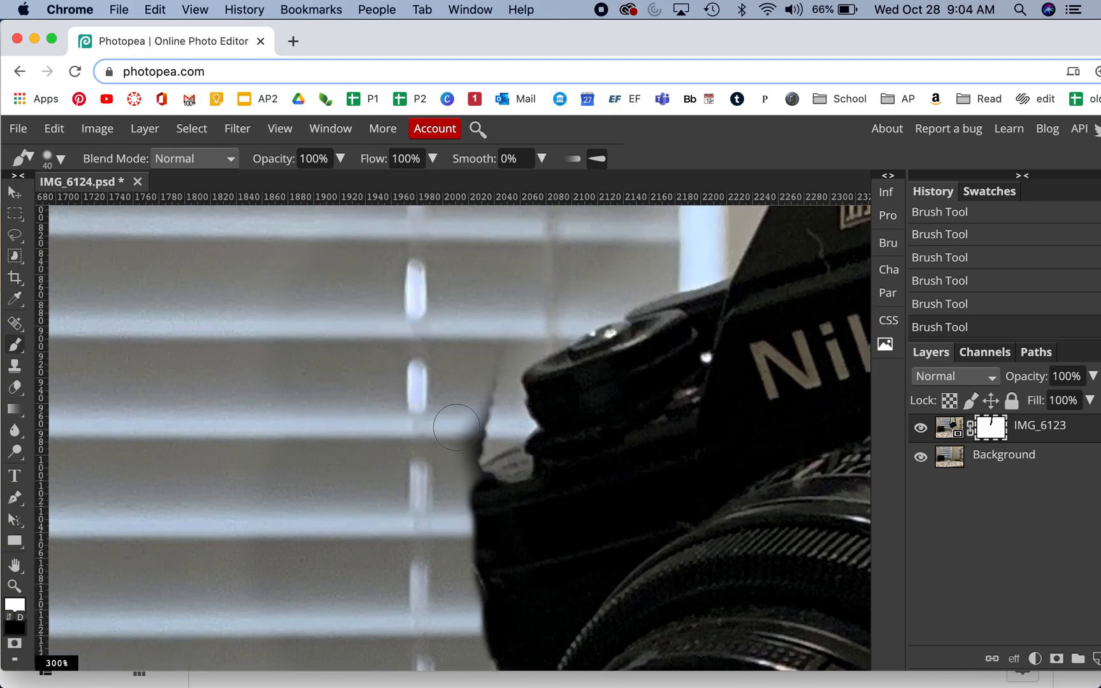
# Step: Switch back to painting black and mask out the dark strap remnant above the camera's left edge
pyautogui.press('x')
pyautogui.moveTo(467, 423)
pyautogui.mouseDown()
pyautogui.moveTo(448, 466)
pyautogui.moveTo(475, 436)
pyautogui.moveTo(487, 344)
pyautogui.mouseUp()
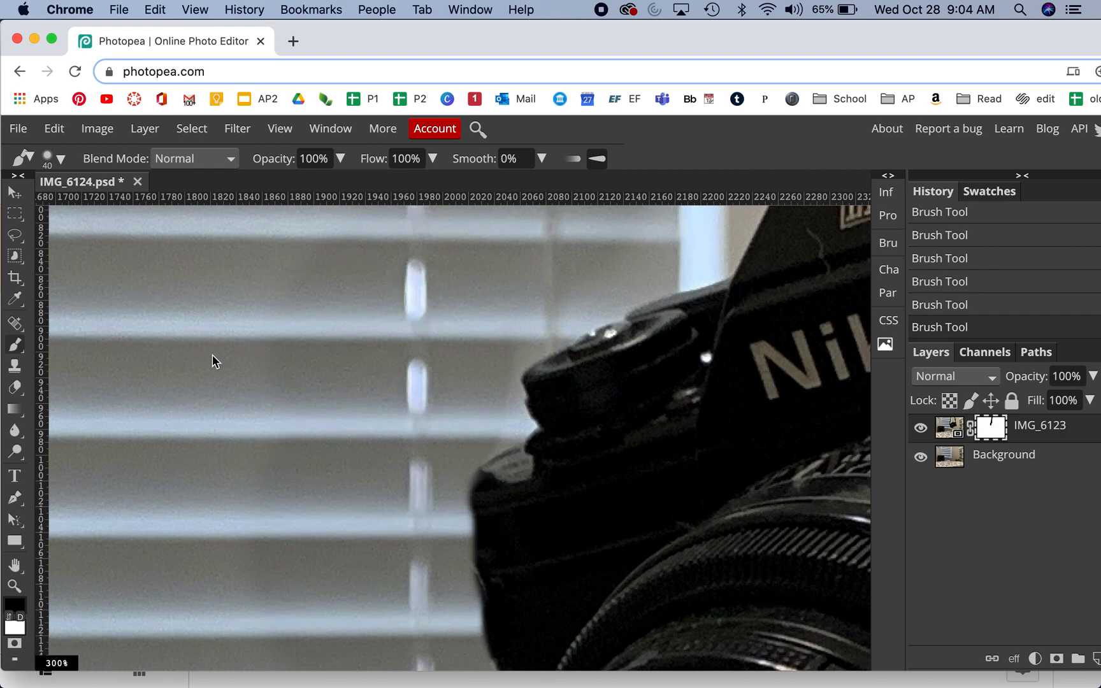
pyautogui.press('super+bracketleft')
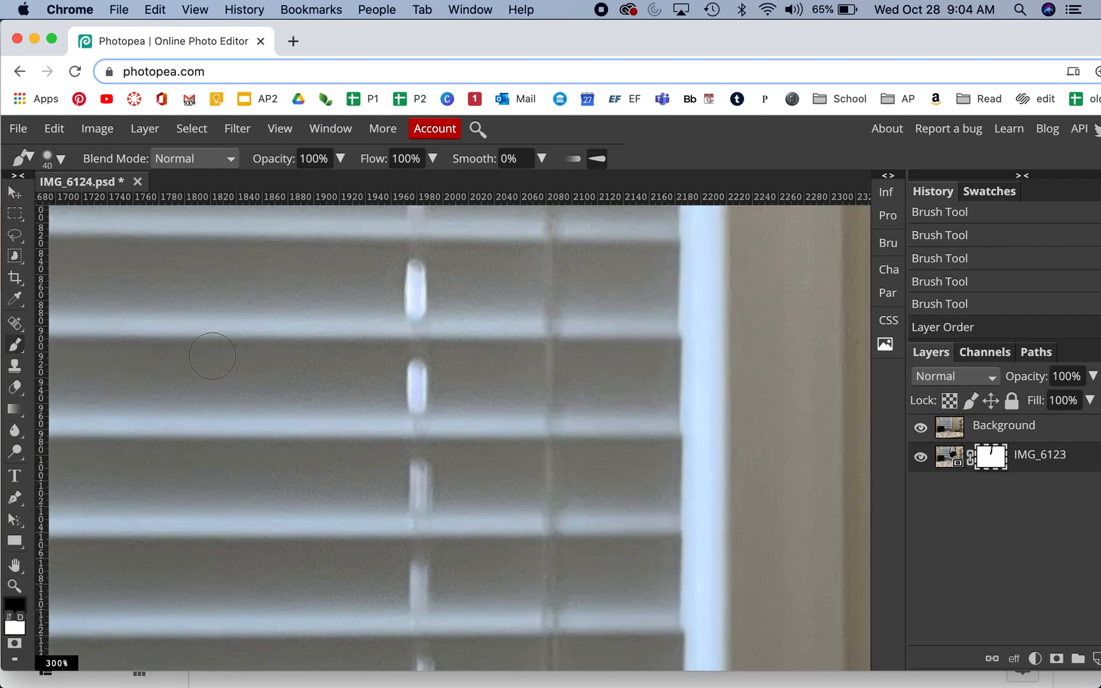
pyautogui.press('super+z')
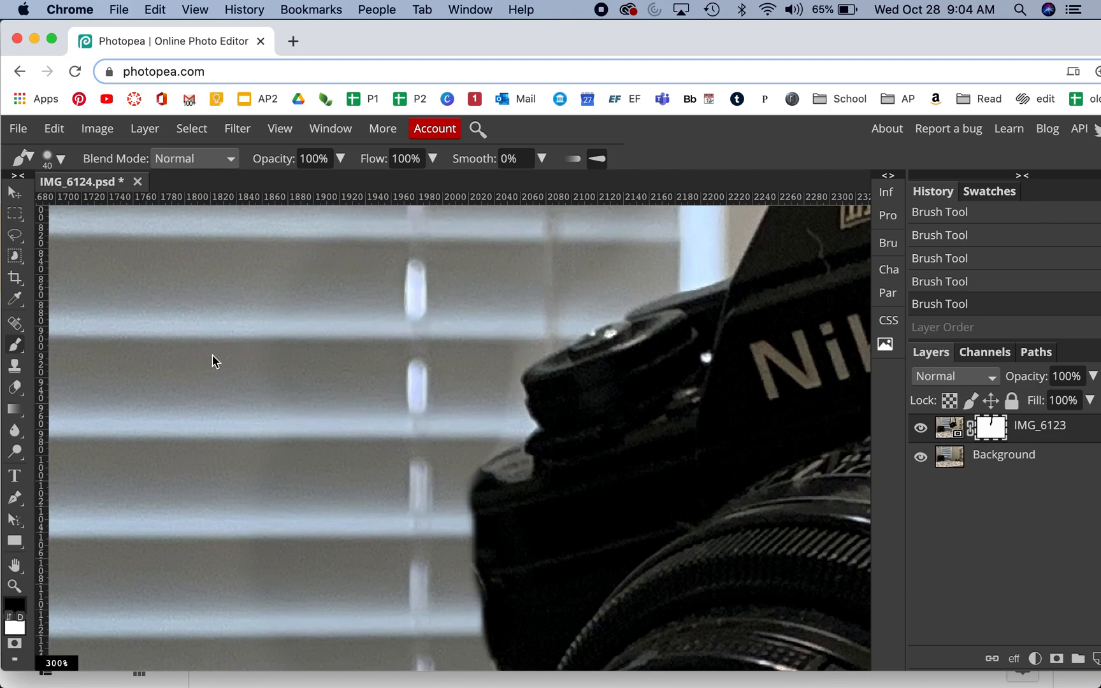
# Step: Set the brush to 200 px, 27% hardness and 53% opacity
pyautogui.press('super+1')
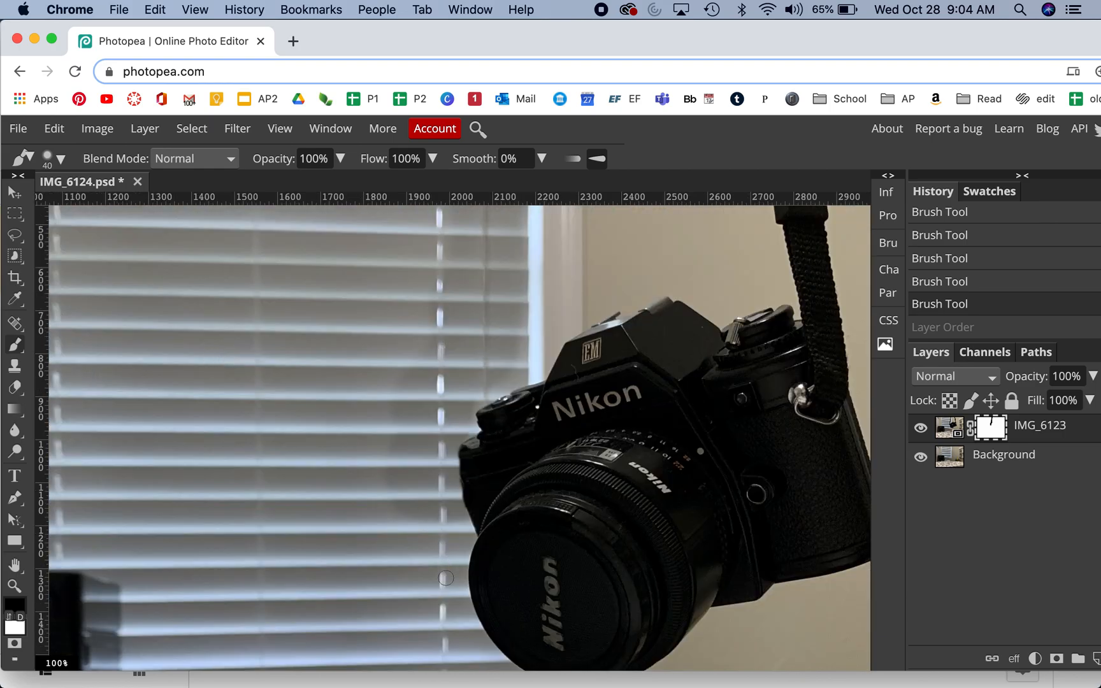
pyautogui.press(']')
pyautogui.press(']')
pyautogui.press(']')
pyautogui.press(']')
pyautogui.click(62, 163)
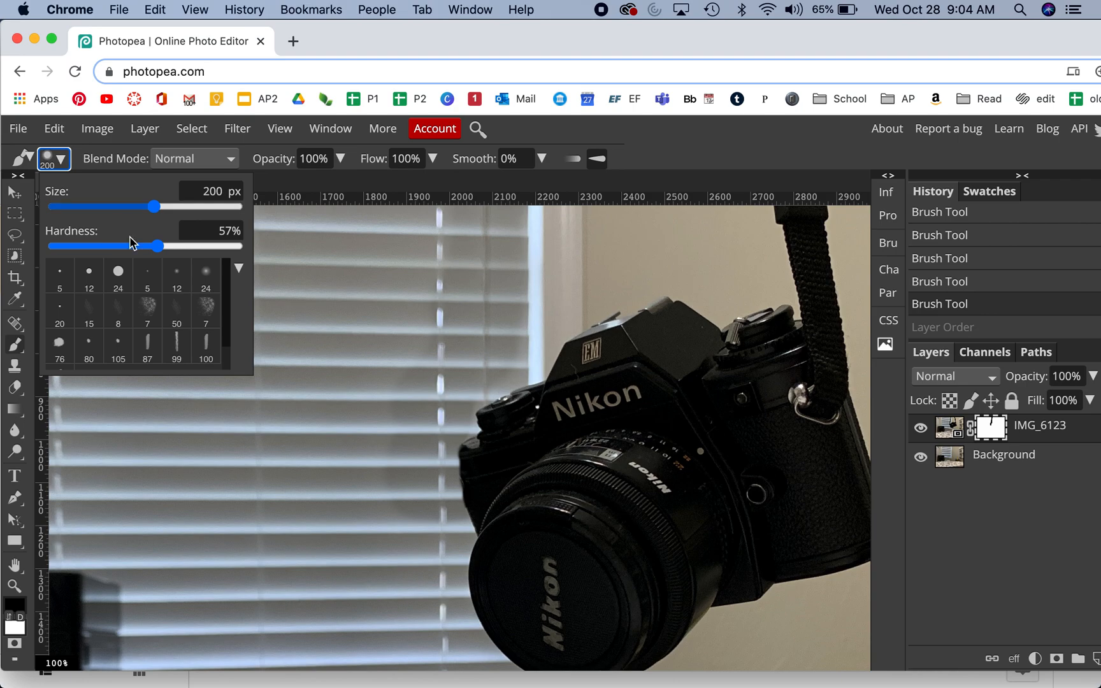
pyautogui.click(103, 247)
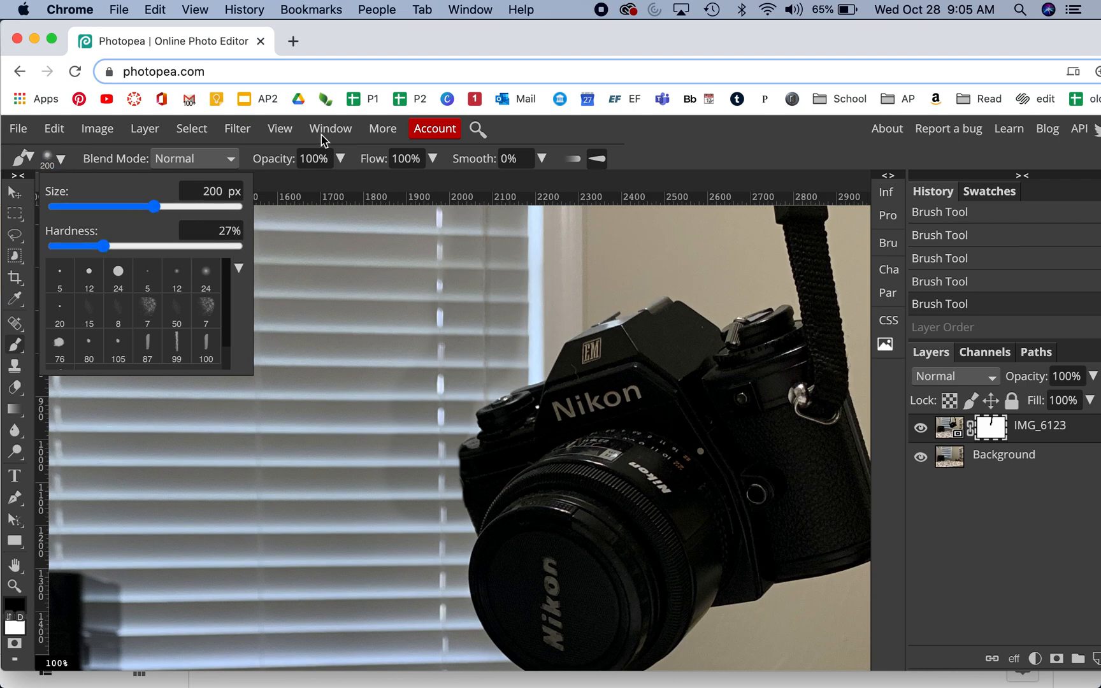
pyautogui.click(341, 163)
pyautogui.click(305, 187)
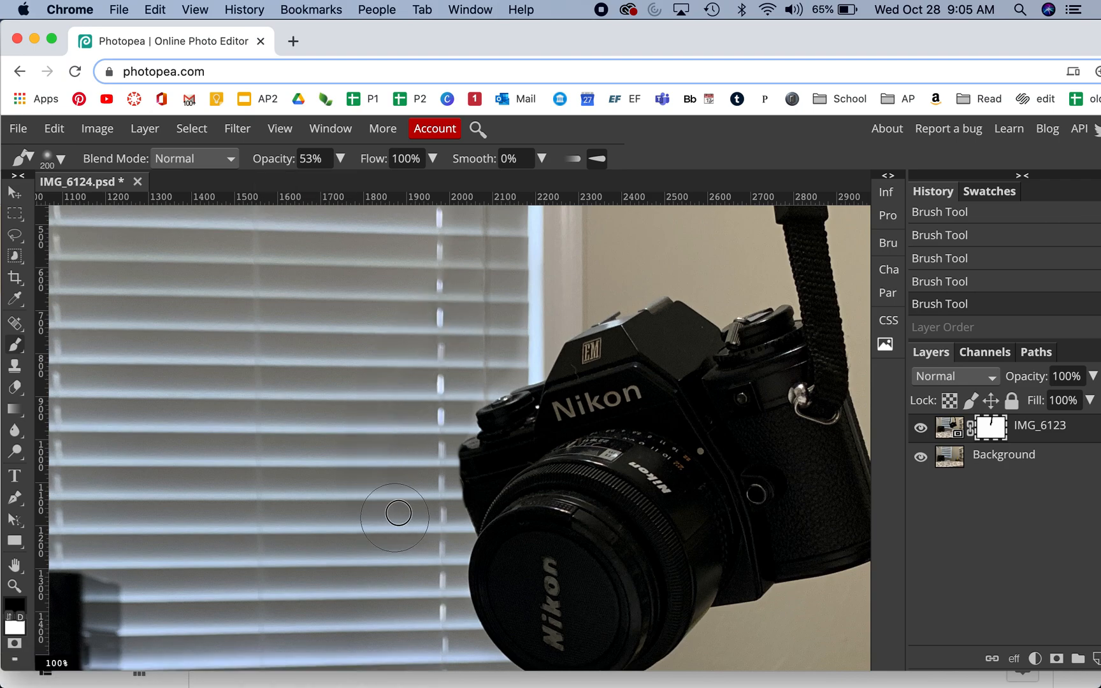
# Step: Blend the mask over the blinds beside the camera with soft black strokes, briefly hiding the Background layer to check the faded edge
pyautogui.click(374, 433)
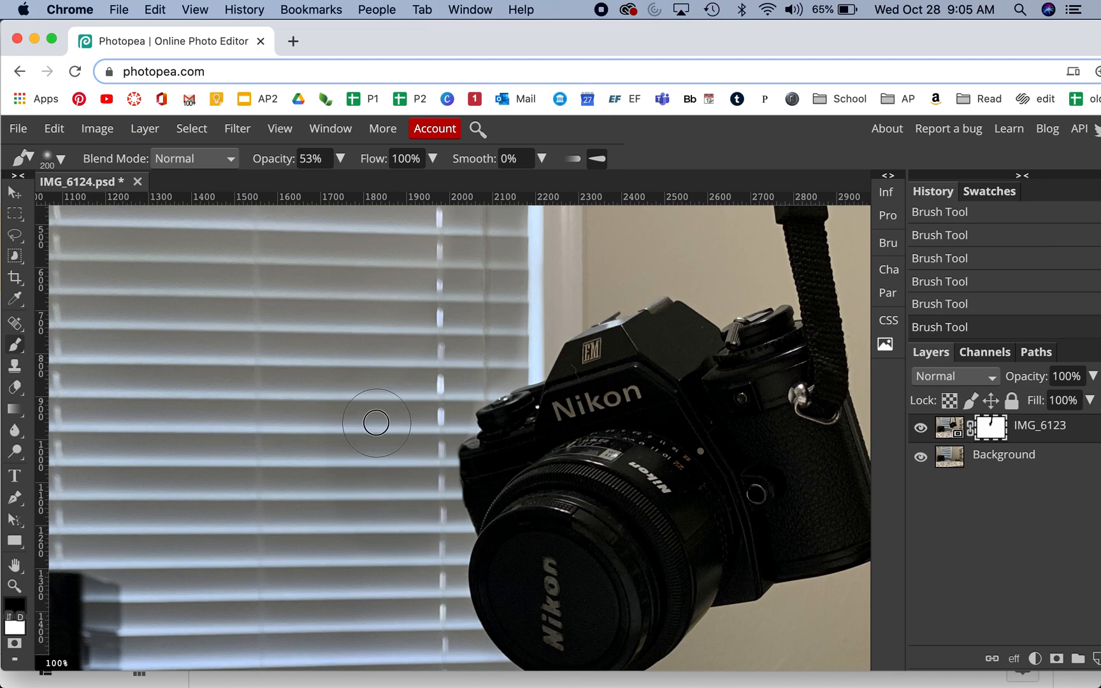
pyautogui.click(921, 459)
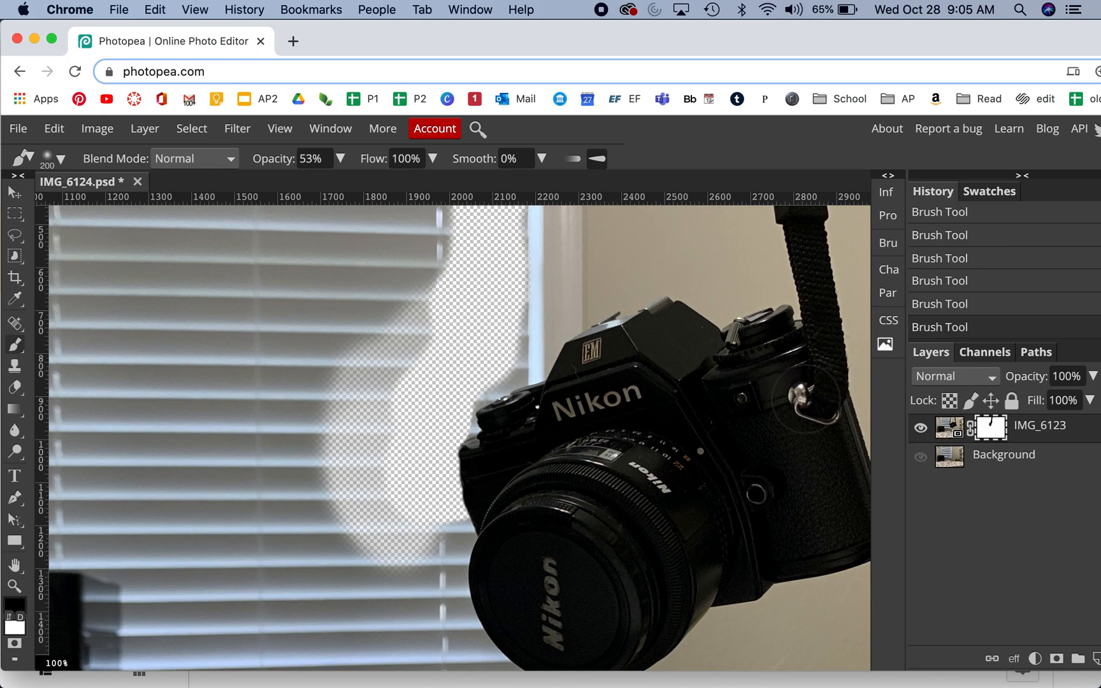
pyautogui.click(920, 457)
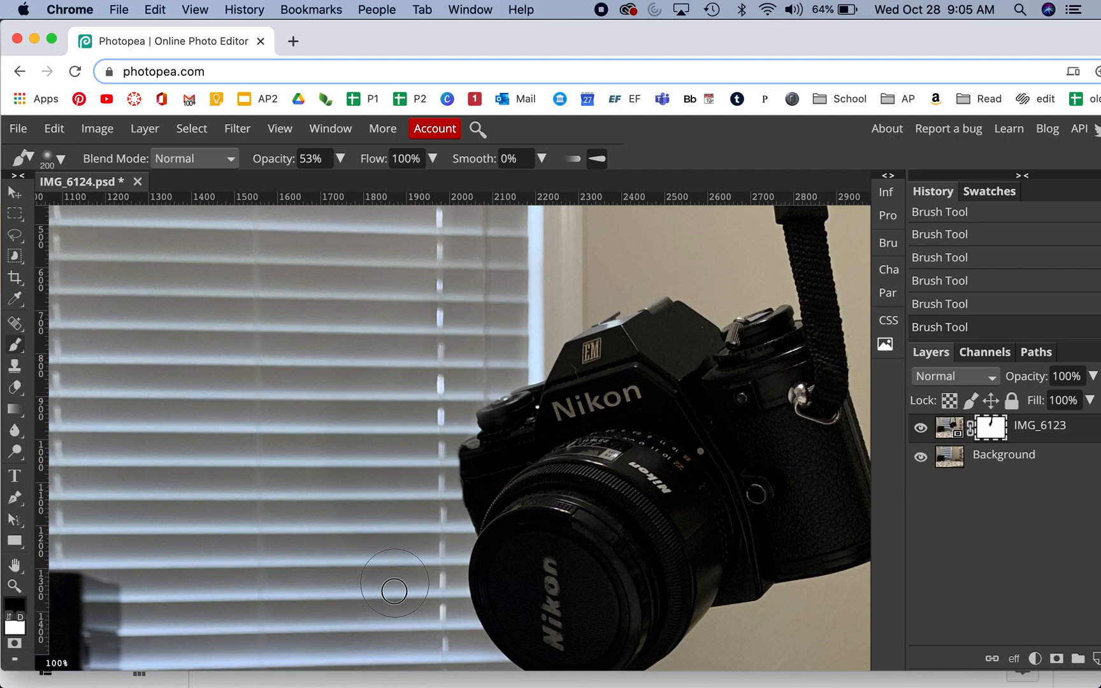
pyautogui.moveTo(417, 590); pyautogui.dragTo(415, 625)
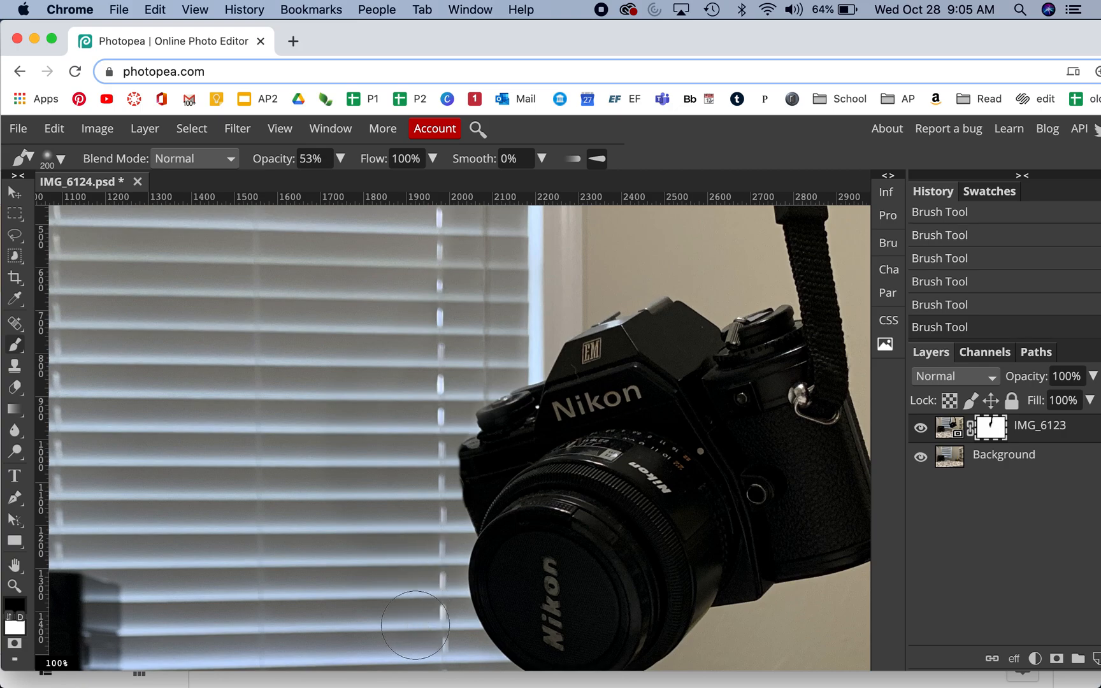
# Step: Raise the brush opacity to 100% and mask out the right strap from the photo's top edge down to the camera
pyautogui.moveTo(656, 352); pyautogui.dragTo(391, 584)
pyautogui.moveTo(538, 368); pyautogui.dragTo(527, 425)
pyautogui.moveTo(496, 384)
pyautogui.mouseDown()
pyautogui.moveTo(503, 376)
pyautogui.moveTo(491, 395)
pyautogui.moveTo(503, 372)
pyautogui.moveTo(510, 401)
pyautogui.mouseUp()
pyautogui.moveTo(341, 159)
pyautogui.mouseDown()
pyautogui.moveTo(307, 185)
pyautogui.moveTo(390, 198)
pyautogui.mouseUp()
pyautogui.moveTo(557, 391)
pyautogui.mouseDown()
pyautogui.moveTo(467, 423)
pyautogui.moveTo(529, 401)
pyautogui.moveTo(474, 376)
pyautogui.moveTo(528, 358)
pyautogui.moveTo(484, 315)
pyautogui.moveTo(508, 299)
pyautogui.mouseUp()
pyautogui.moveTo(508, 450)
pyautogui.mouseDown()
pyautogui.moveTo(538, 562)
pyautogui.moveTo(523, 465)
pyautogui.mouseUp()
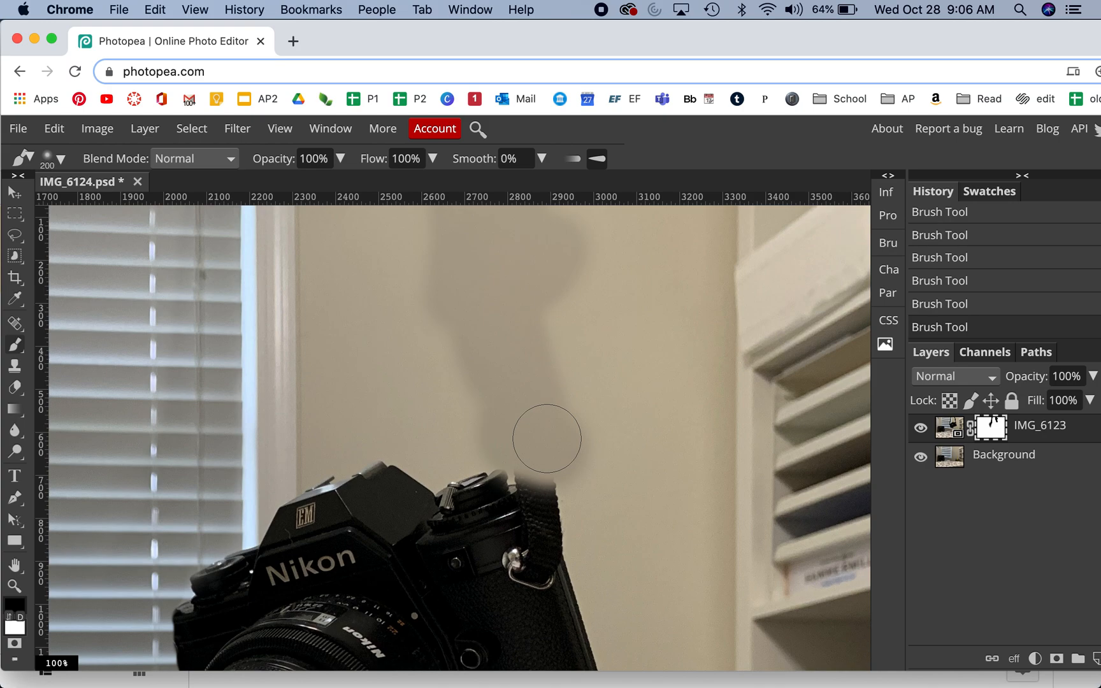
pyautogui.scroll(-2, 547, 437)
pyautogui.scroll(-1, 547, 437)
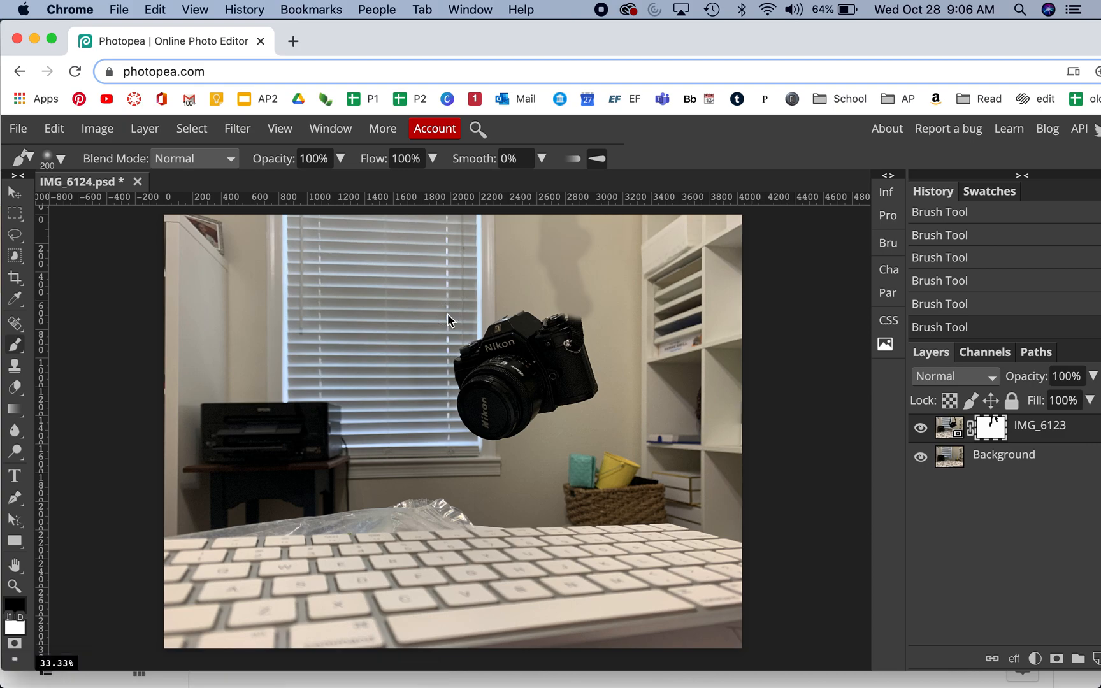
# Step: Lower the brush opacity to 31% and soften the edges of the masked patch on the upper wall
pyautogui.press('super+plus')
pyautogui.press('super+plus')
pyautogui.press('super+plus')
pyautogui.moveTo(710, 323); pyautogui.dragTo(445, 606)
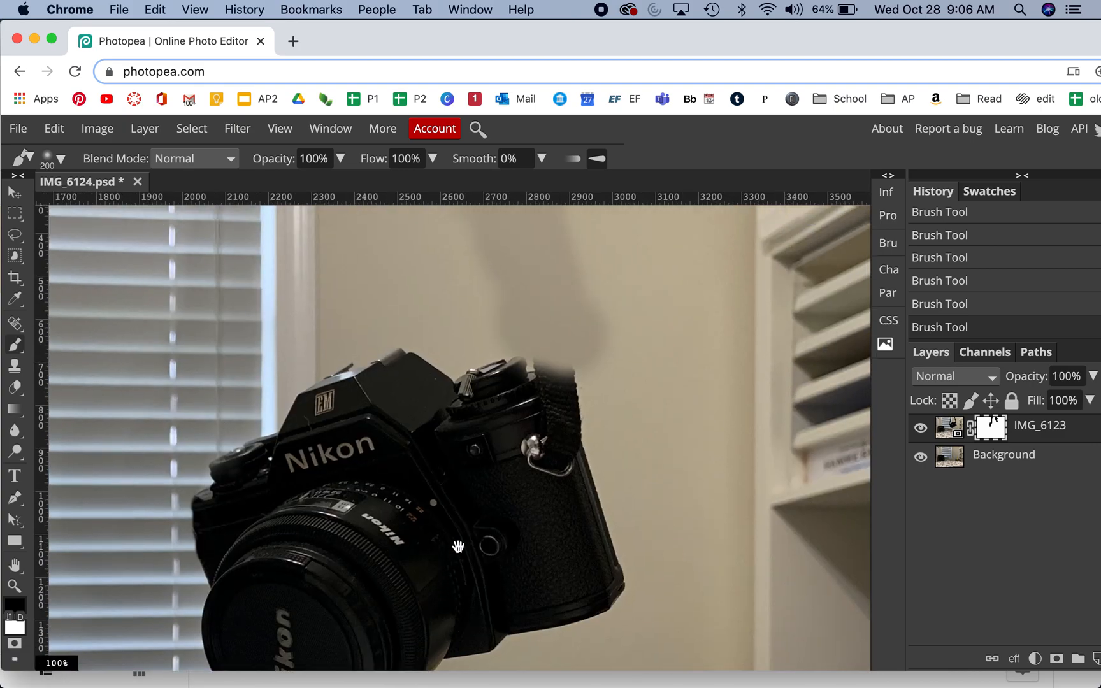
pyautogui.moveTo(458, 547); pyautogui.dragTo(433, 636)
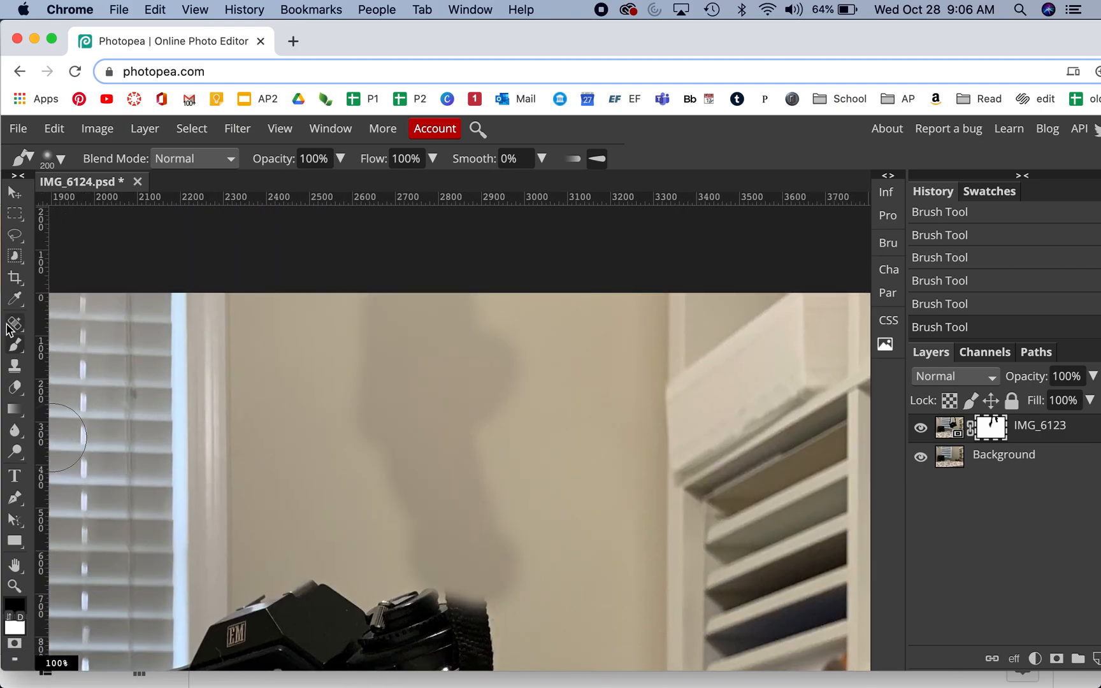
pyautogui.click(340, 158)
pyautogui.click(296, 186)
pyautogui.moveTo(288, 189); pyautogui.dragTo(286, 186)
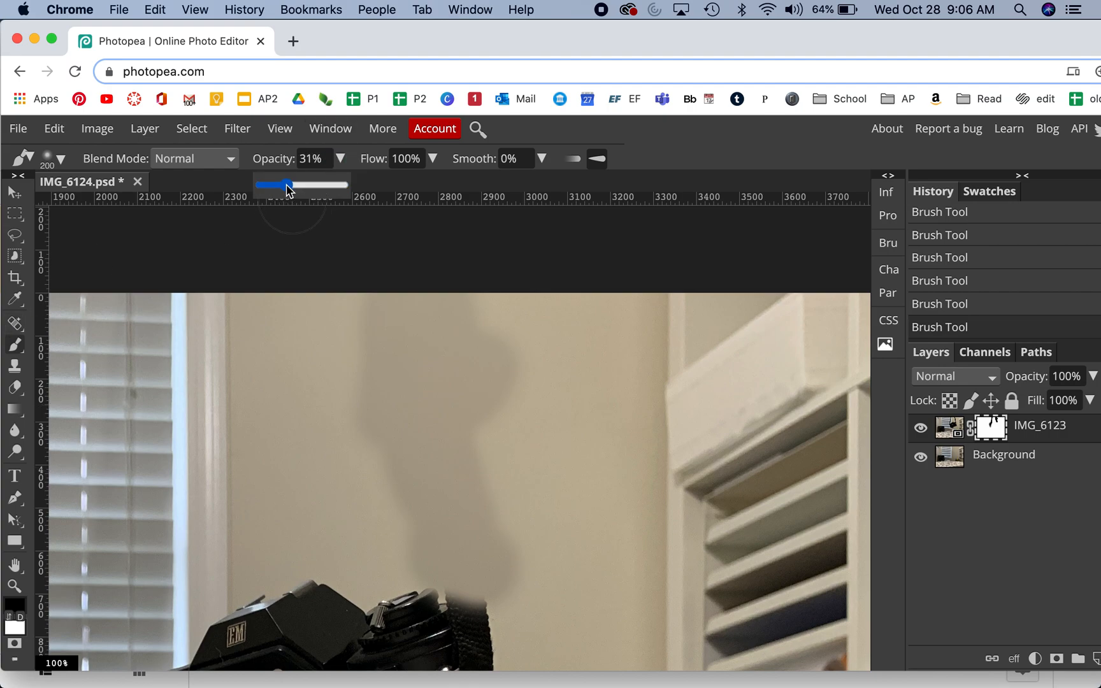
pyautogui.press('x')
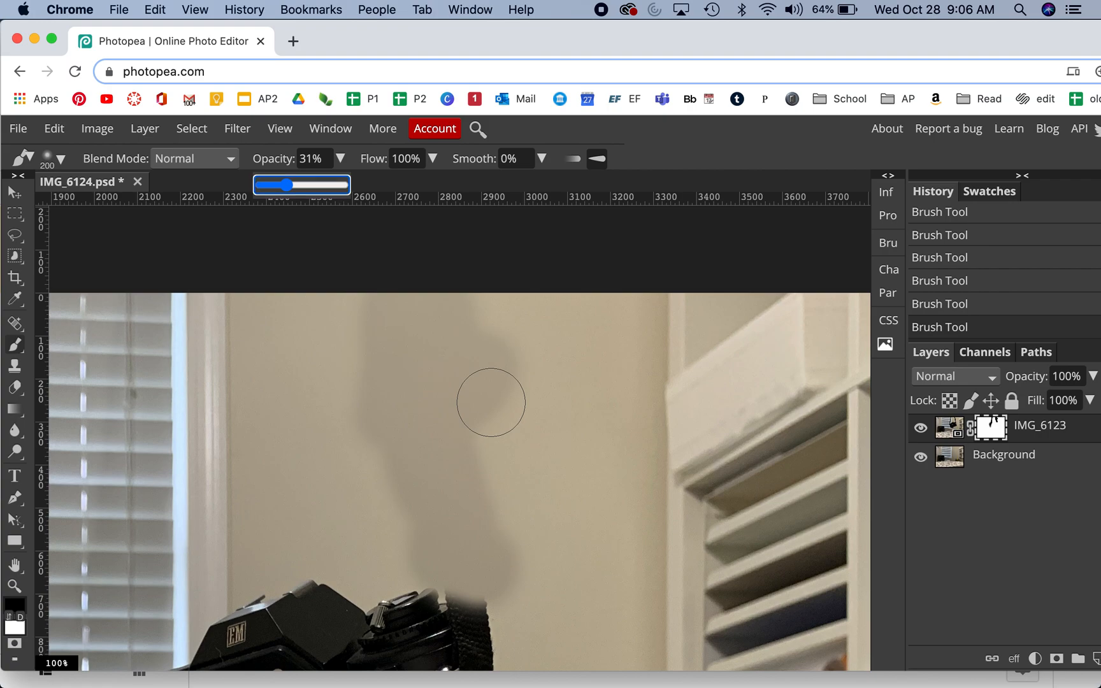
pyautogui.moveTo(500, 359)
pyautogui.mouseDown()
pyautogui.moveTo(514, 388)
pyautogui.moveTo(524, 363)
pyautogui.moveTo(530, 372)
pyautogui.moveTo(507, 339)
pyautogui.moveTo(494, 357)
pyautogui.moveTo(481, 318)
pyautogui.moveTo(504, 501)
pyautogui.moveTo(527, 449)
pyautogui.moveTo(588, 363)
pyautogui.moveTo(596, 371)
pyautogui.moveTo(628, 308)
pyautogui.moveTo(596, 391)
pyautogui.moveTo(518, 437)
pyautogui.moveTo(437, 454)
pyautogui.mouseUp()
pyautogui.moveTo(509, 441)
pyautogui.mouseDown()
pyautogui.moveTo(455, 385)
pyautogui.moveTo(476, 422)
pyautogui.mouseUp()
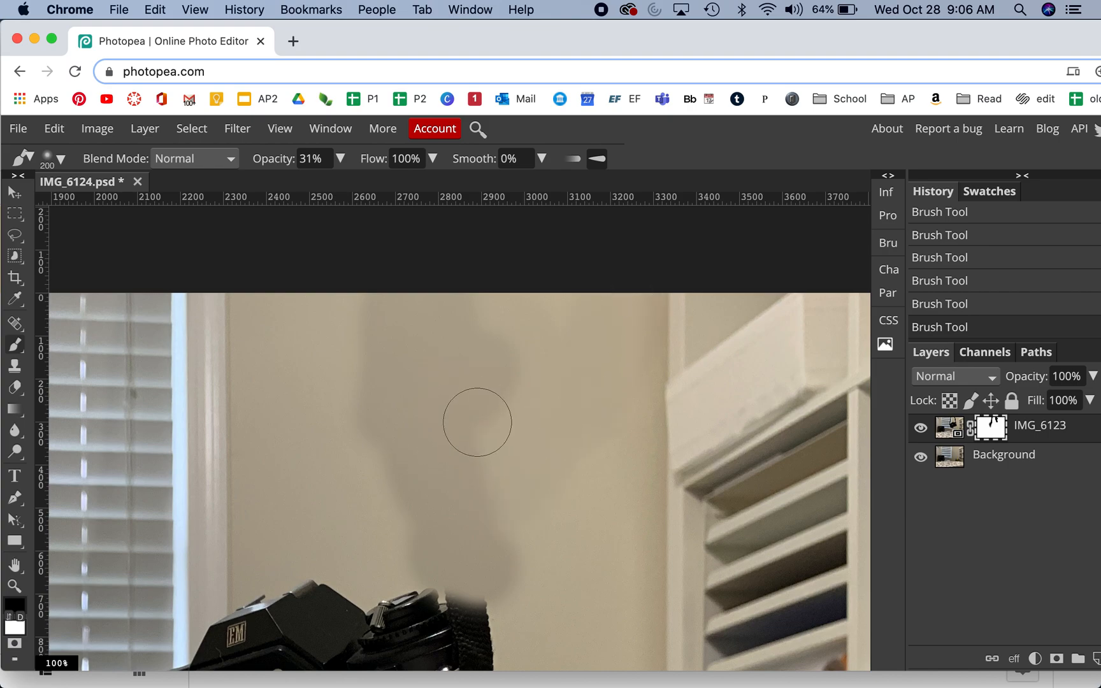
pyautogui.moveTo(358, 462)
pyautogui.mouseDown()
pyautogui.moveTo(368, 338)
pyautogui.moveTo(350, 473)
pyautogui.moveTo(376, 518)
pyautogui.mouseUp()
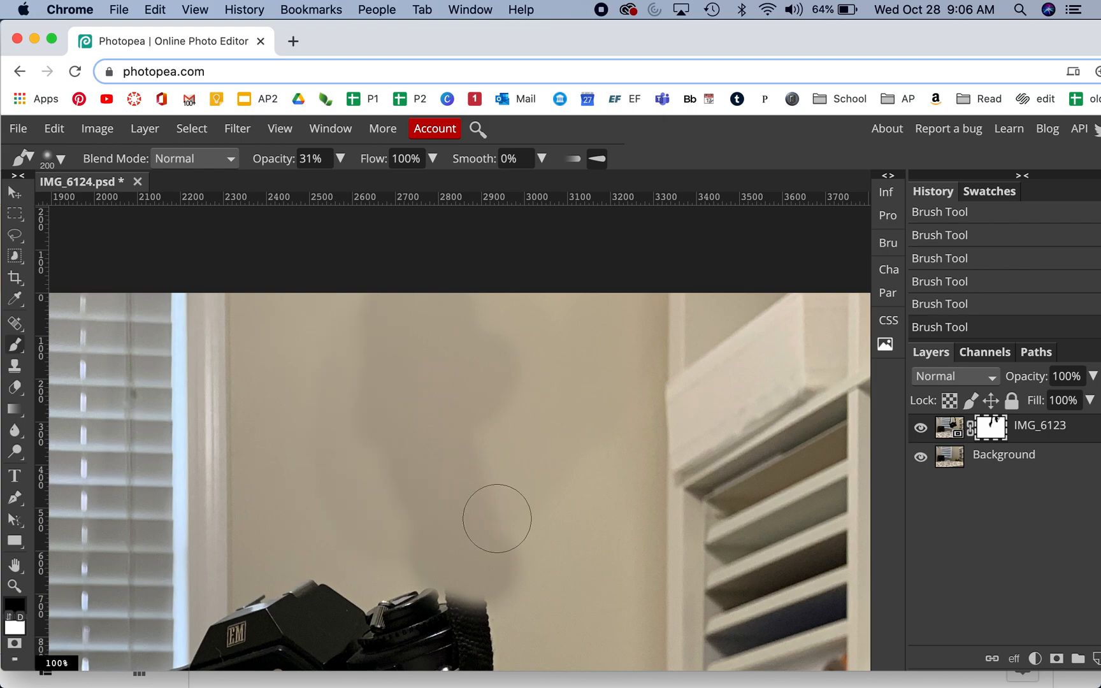
# Step: Blend the wall just above the camera's right strap stub with a light black stroke on the mask
pyautogui.press('space')
pyautogui.moveTo(536, 523)
pyautogui.mouseDown()
pyautogui.moveTo(537, 375)
pyautogui.moveTo(513, 267)
pyautogui.mouseUp()
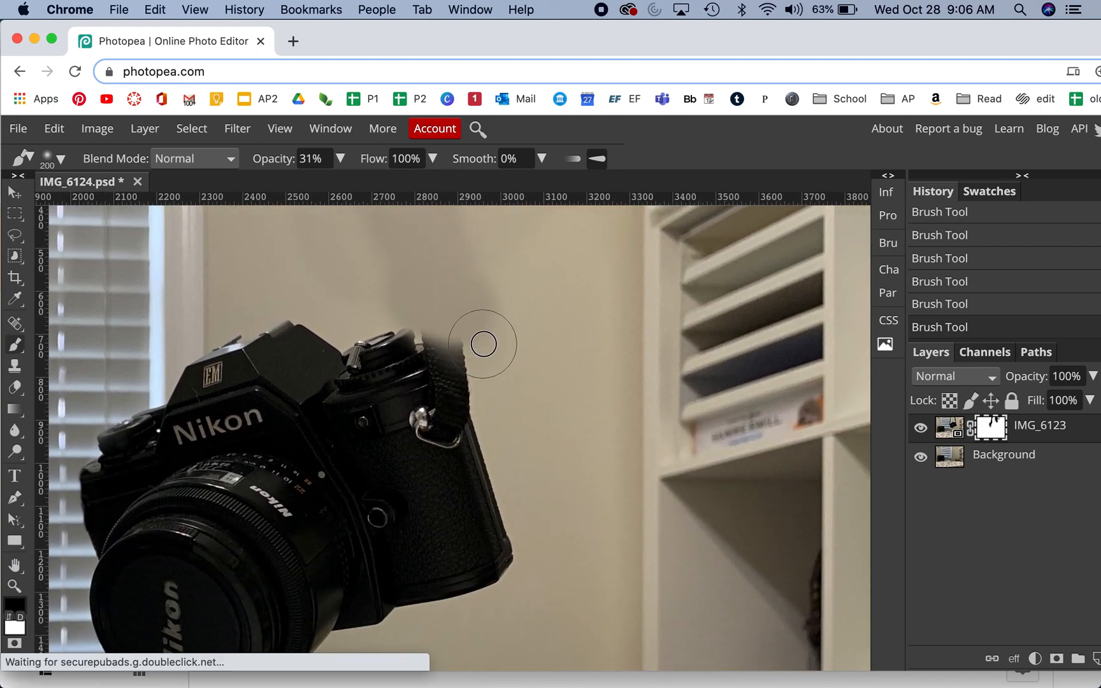
pyautogui.moveTo(462, 312); pyautogui.dragTo(465, 314)
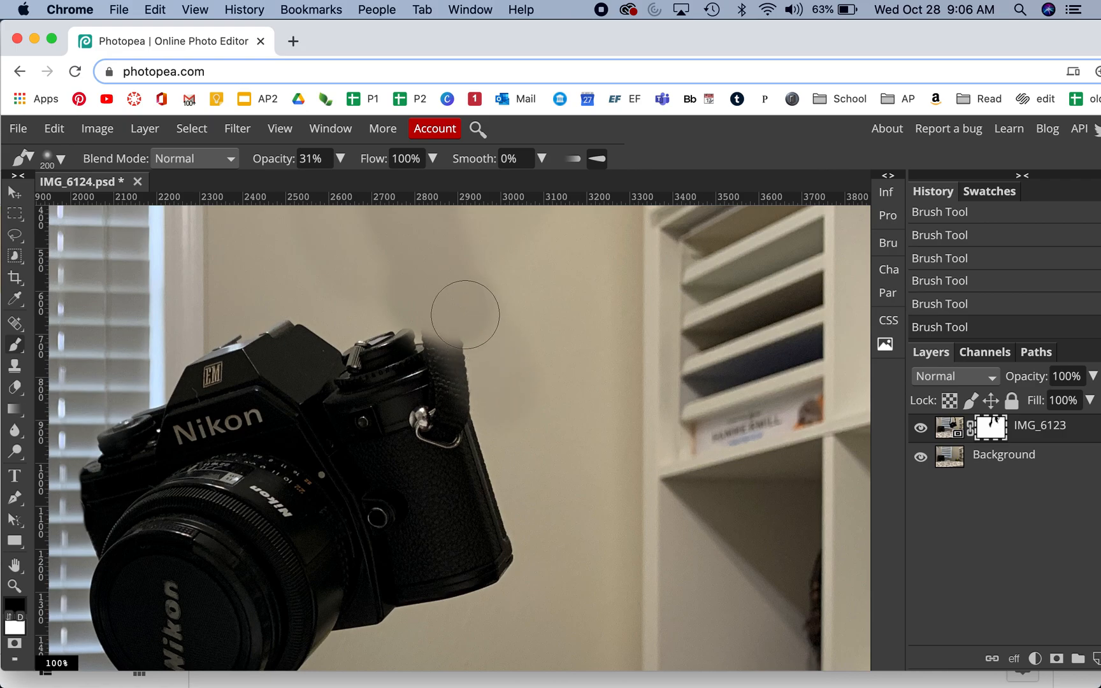
pyautogui.press('super+minus')
pyautogui.press('super+minus')
pyautogui.press('super+minus')
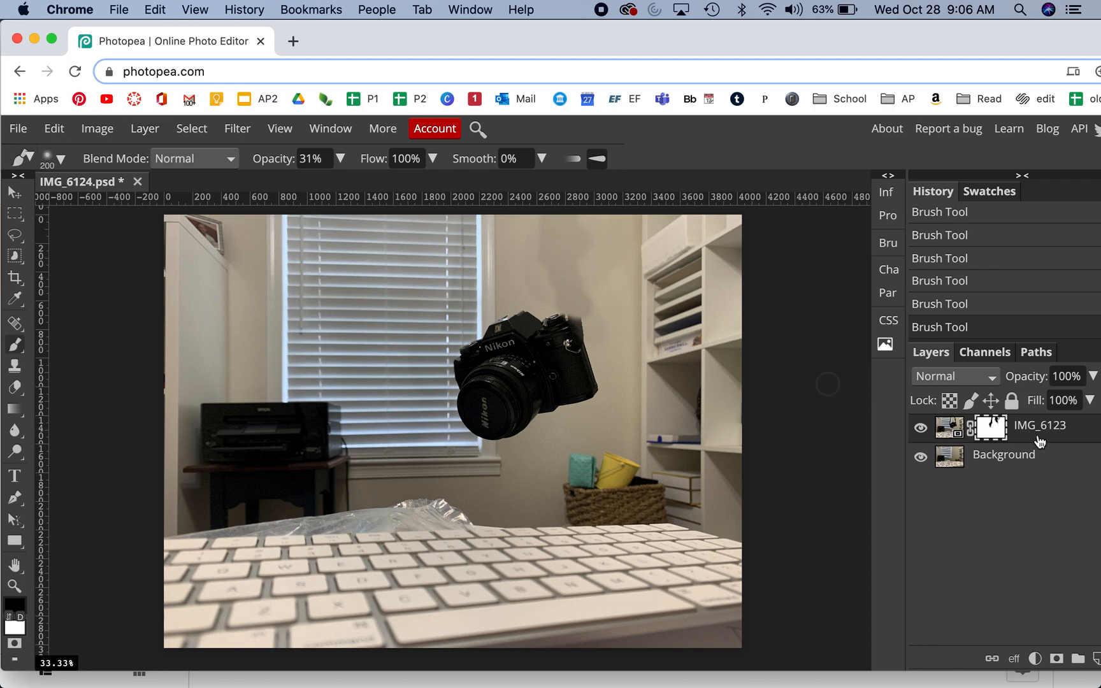
# Step: Flatten the image into a single Background layer
pyautogui.click(1032, 467)
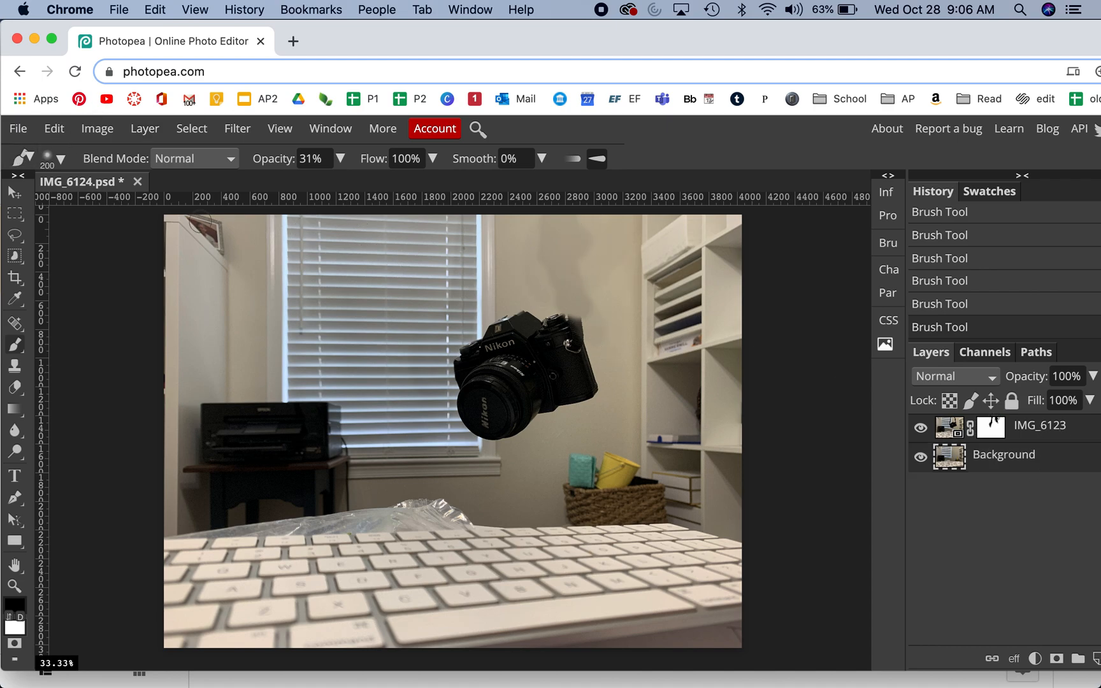
pyautogui.click(144, 130)
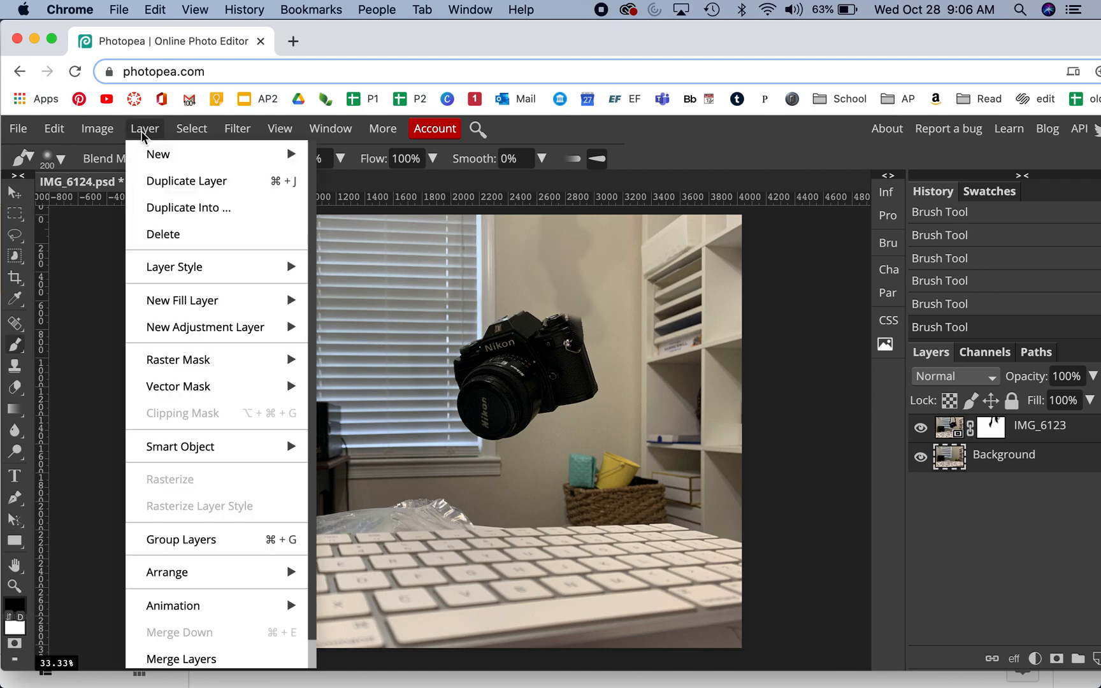
pyautogui.scroll(-1, 184, 636)
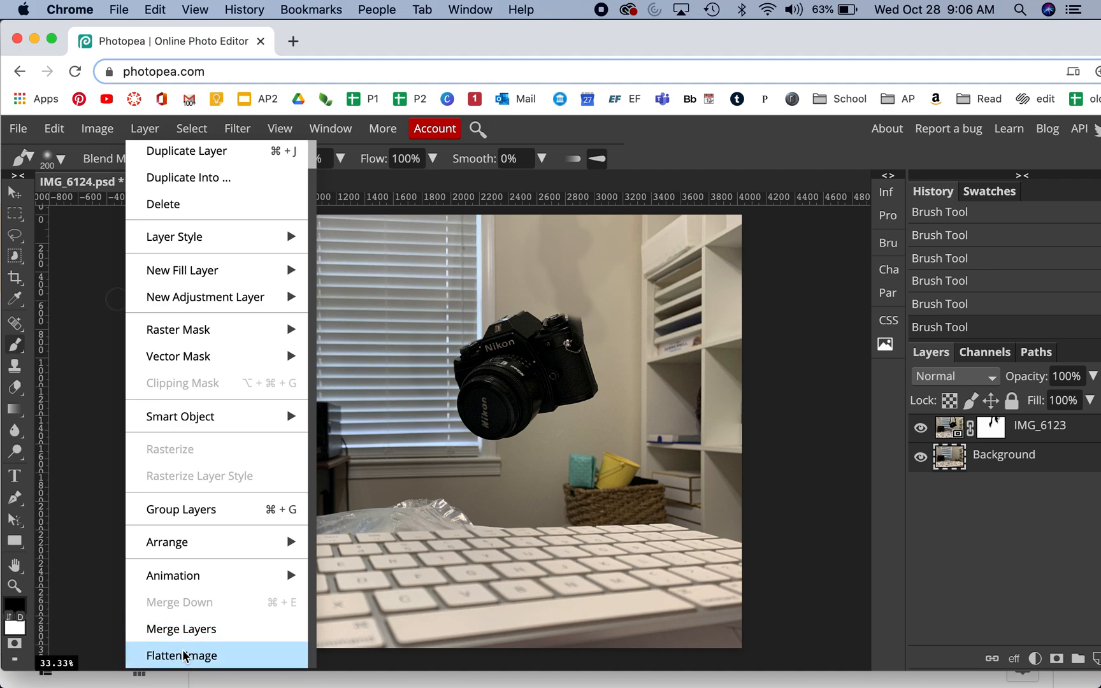
pyautogui.click(181, 656)
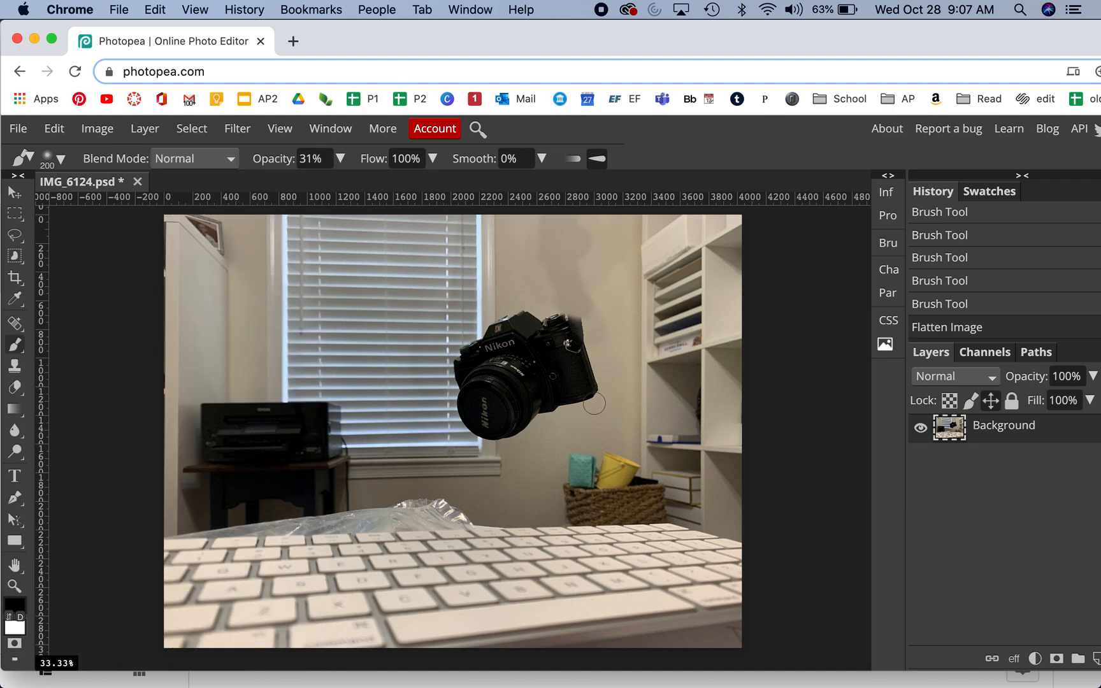
# Step: Try a Levels adjustment with the black input at 22 and a lower white input, reset it and close without applying
pyautogui.click(97, 133)
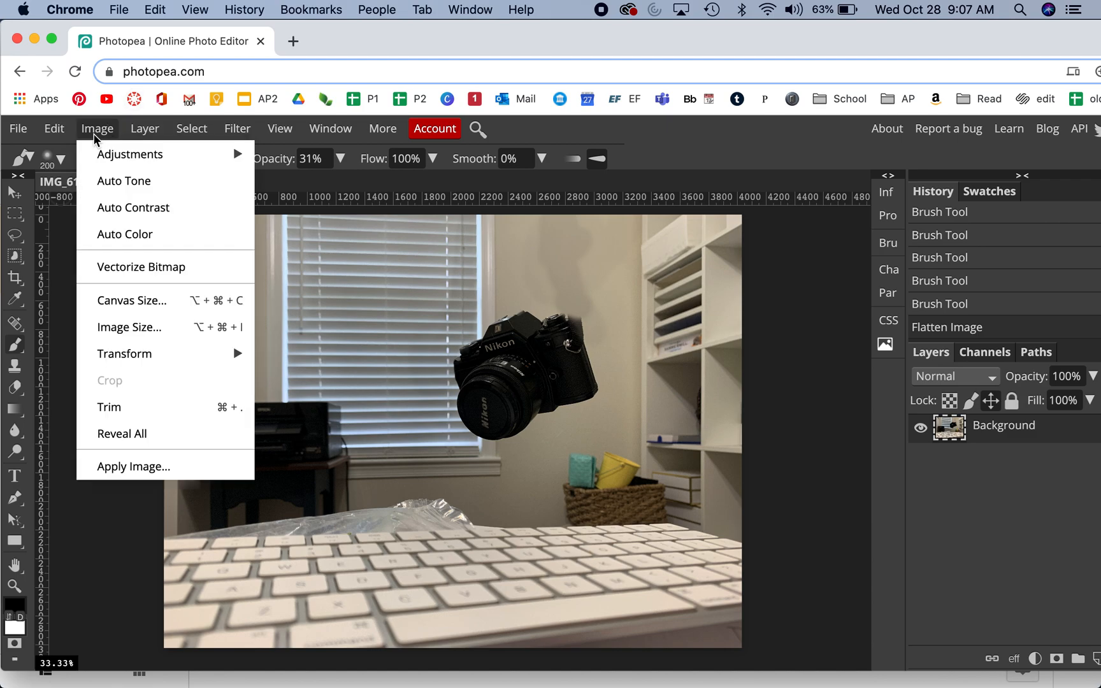
pyautogui.moveTo(109, 158)
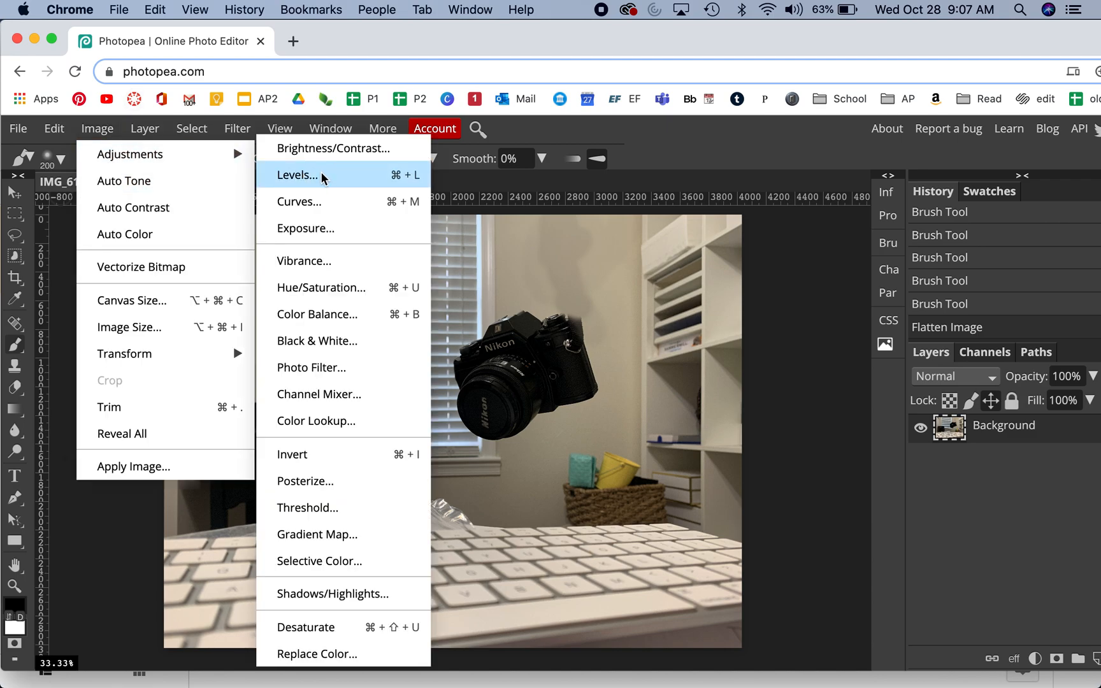
pyautogui.click(297, 174)
pyautogui.moveTo(346, 255); pyautogui.dragTo(860, 137)
pyautogui.moveTo(679, 289); pyautogui.dragTo(696, 292)
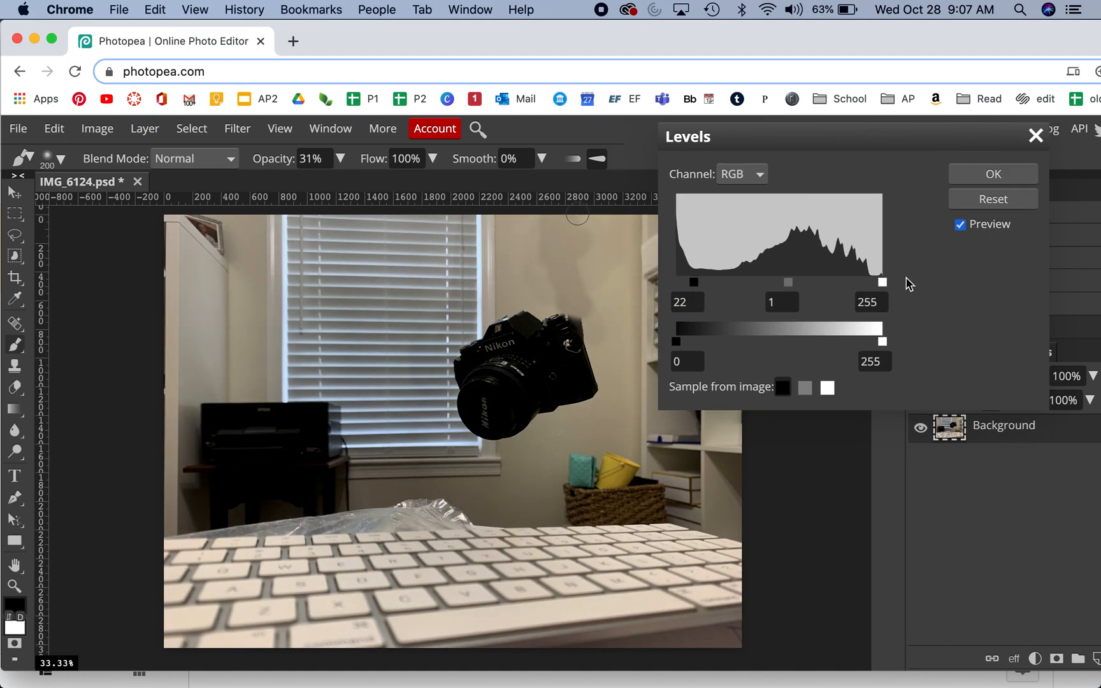
pyautogui.click(861, 288)
pyautogui.click(993, 201)
pyautogui.click(1036, 137)
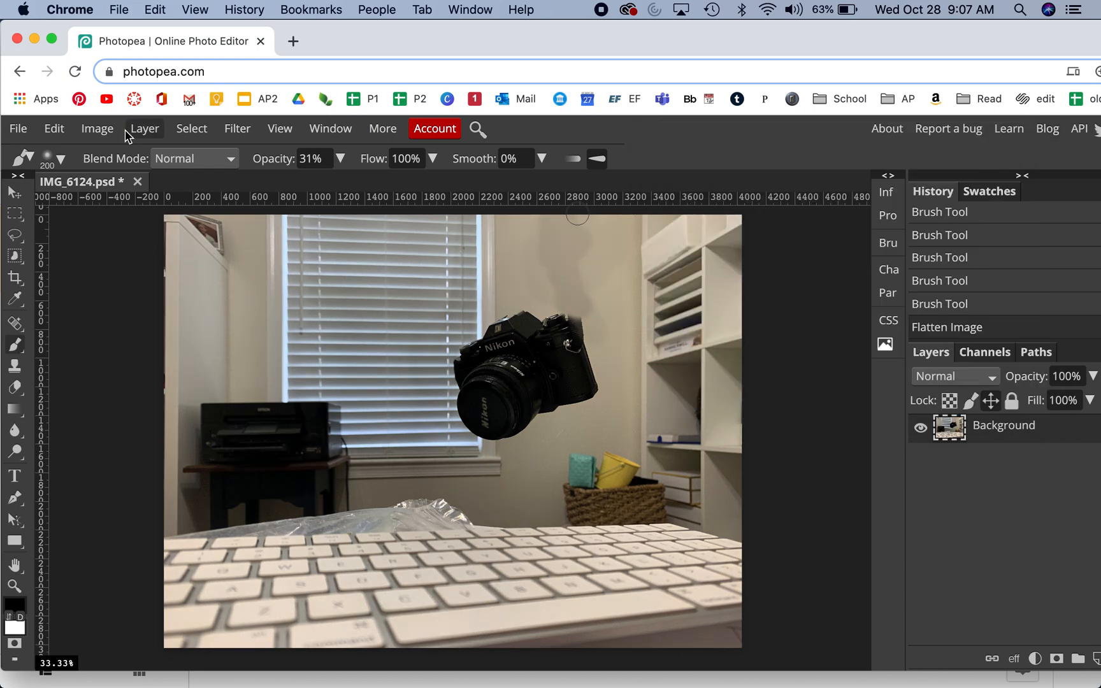
# Step: Try a Photo Filter at about 85% density with a darker orange colour, and close it without applying
pyautogui.click(97, 129)
pyautogui.moveTo(109, 159)
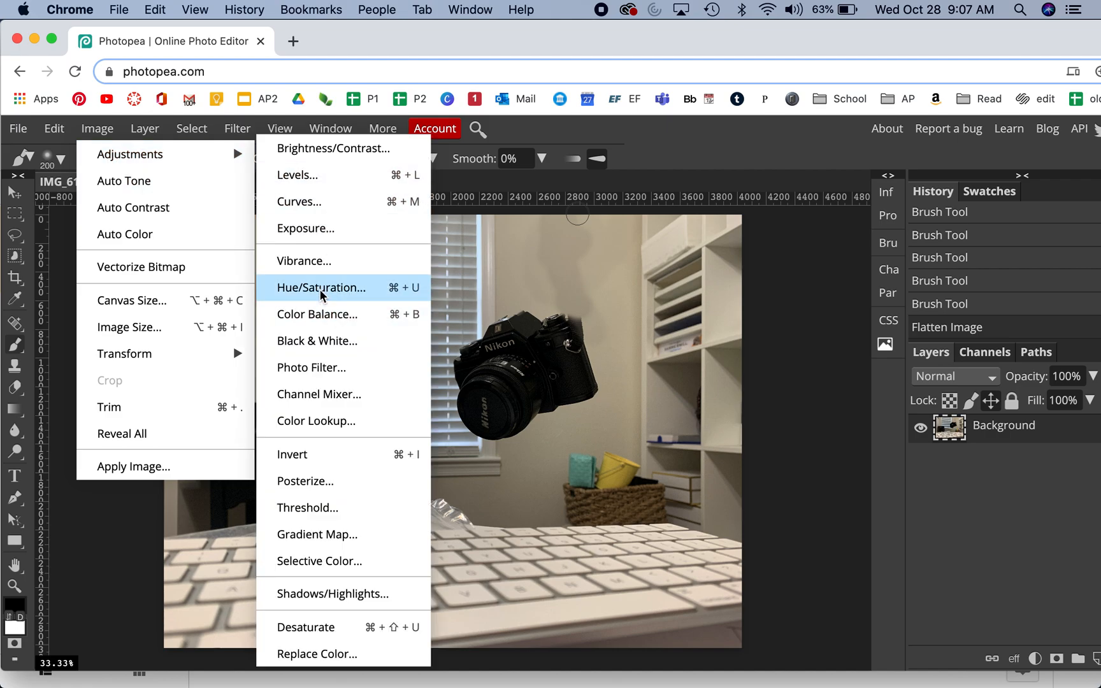
pyautogui.click(316, 367)
pyautogui.moveTo(319, 255); pyautogui.dragTo(849, 111)
pyautogui.moveTo(872, 214)
pyautogui.mouseDown()
pyautogui.moveTo(790, 220)
pyautogui.moveTo(886, 217)
pyautogui.mouseUp()
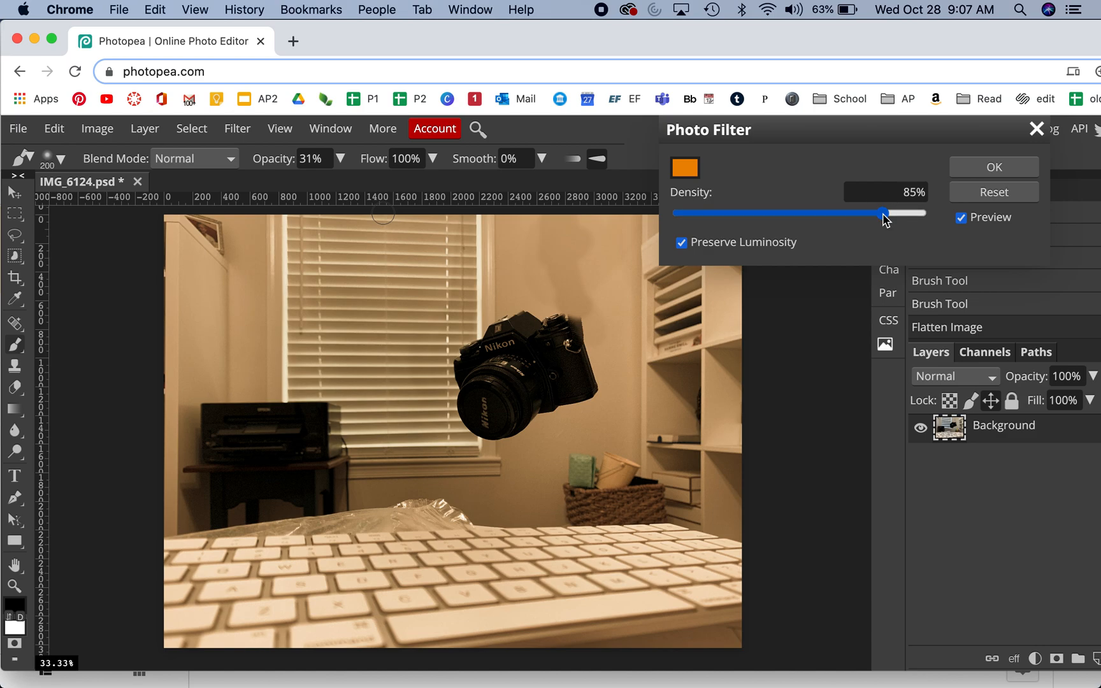
pyautogui.click(690, 172)
pyautogui.click(429, 475)
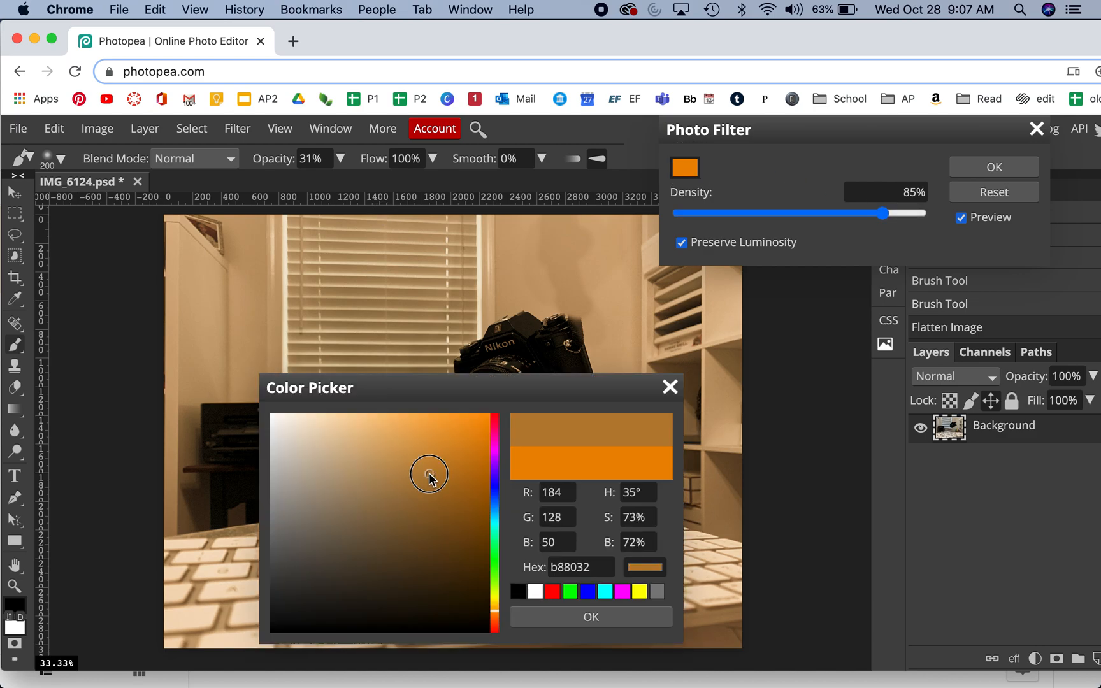
pyautogui.moveTo(429, 475)
pyautogui.mouseDown()
pyautogui.moveTo(467, 540)
pyautogui.moveTo(488, 492)
pyautogui.mouseUp()
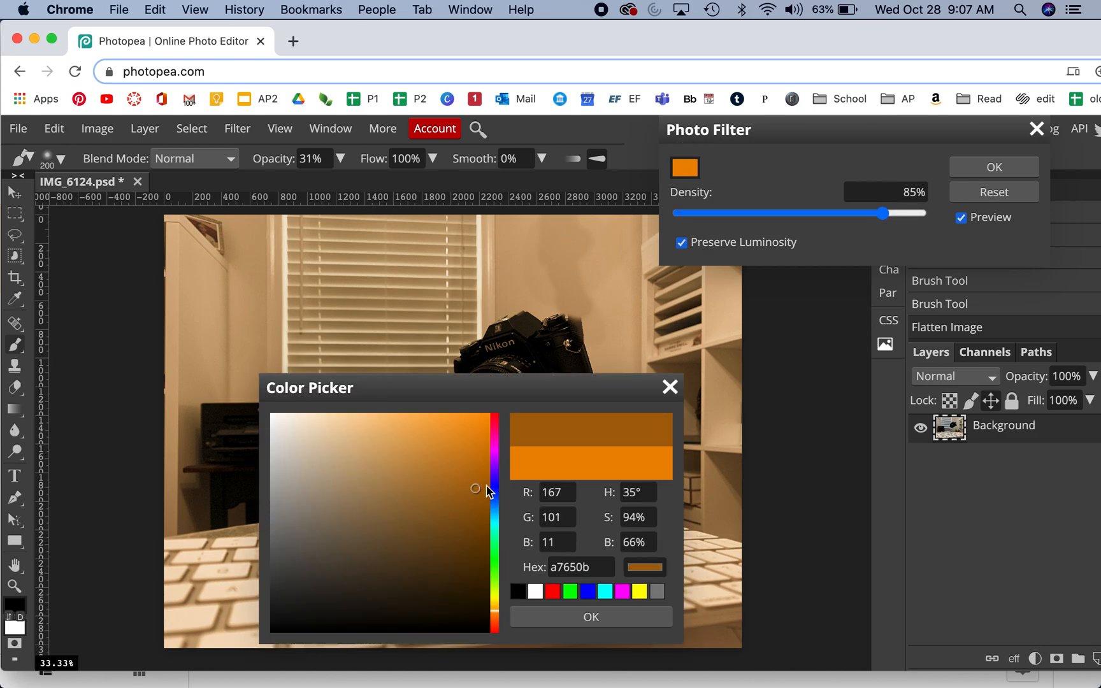
pyautogui.click(611, 618)
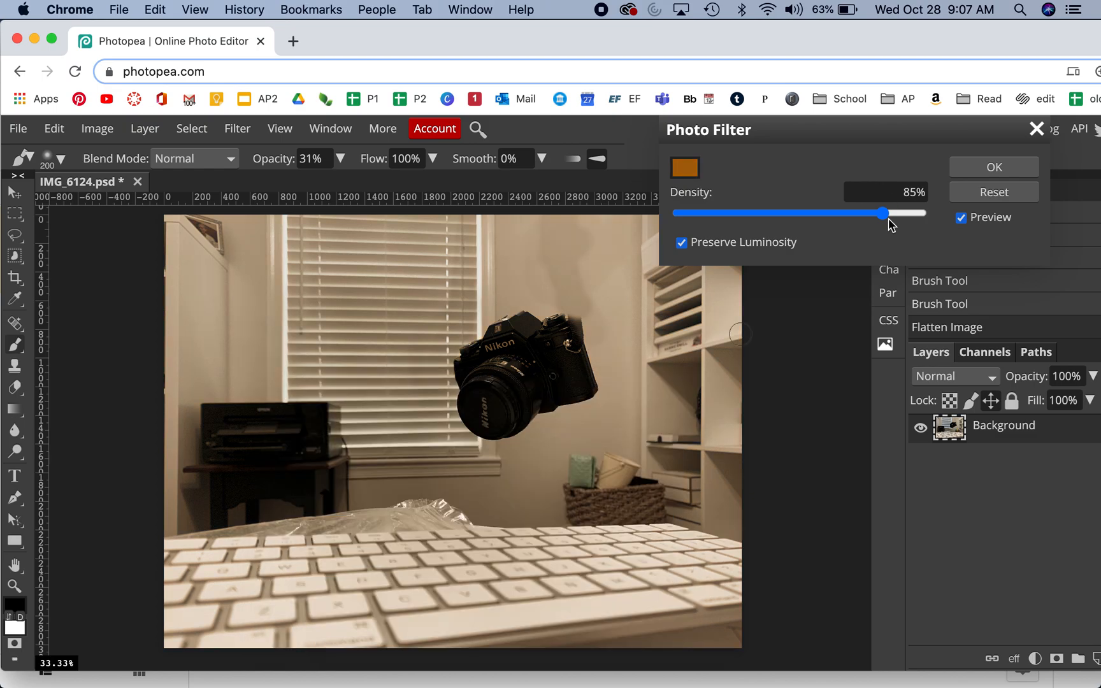
pyautogui.moveTo(880, 215)
pyautogui.mouseDown()
pyautogui.moveTo(851, 218)
pyautogui.moveTo(877, 216)
pyautogui.mouseUp()
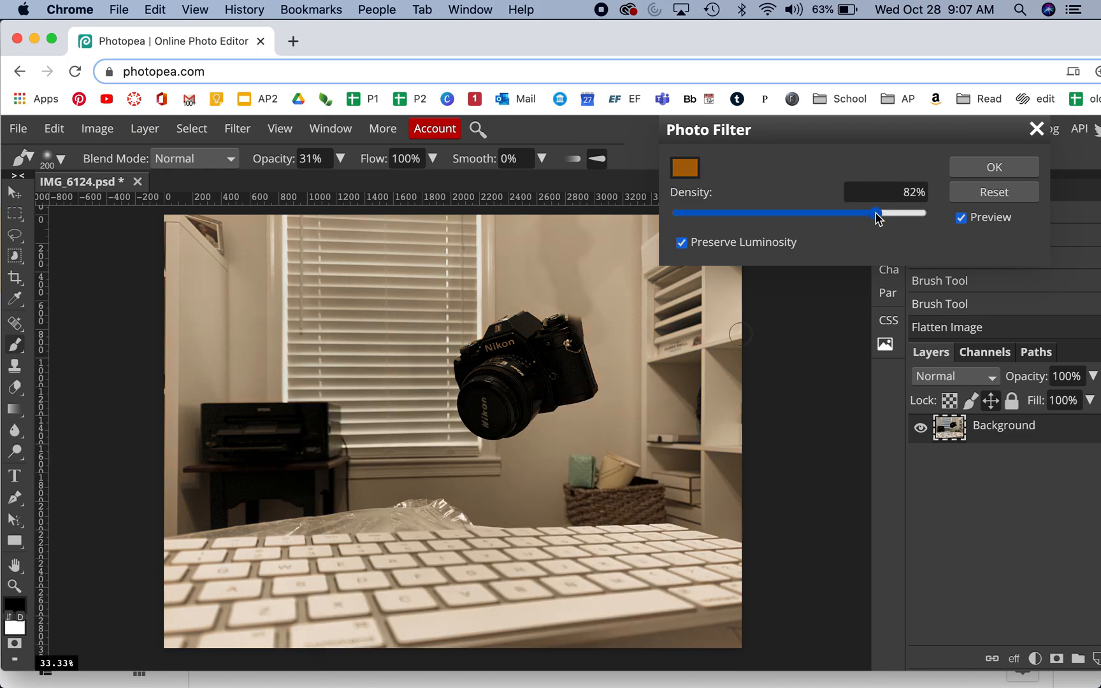
pyautogui.click(1037, 129)
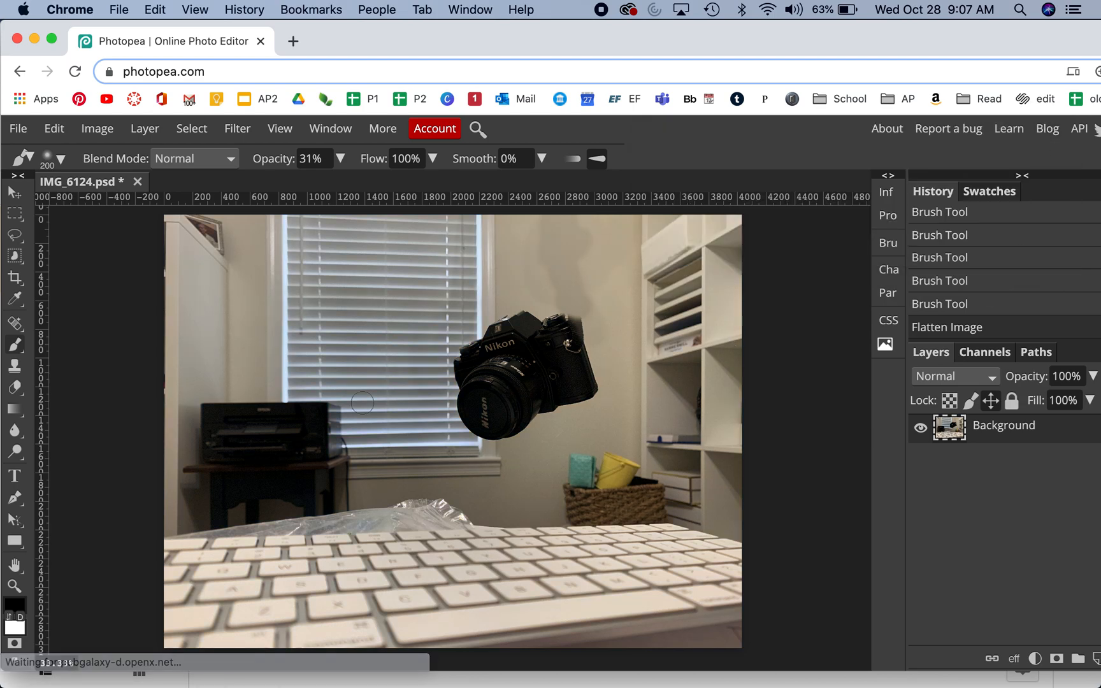
pyautogui.click(18, 128)
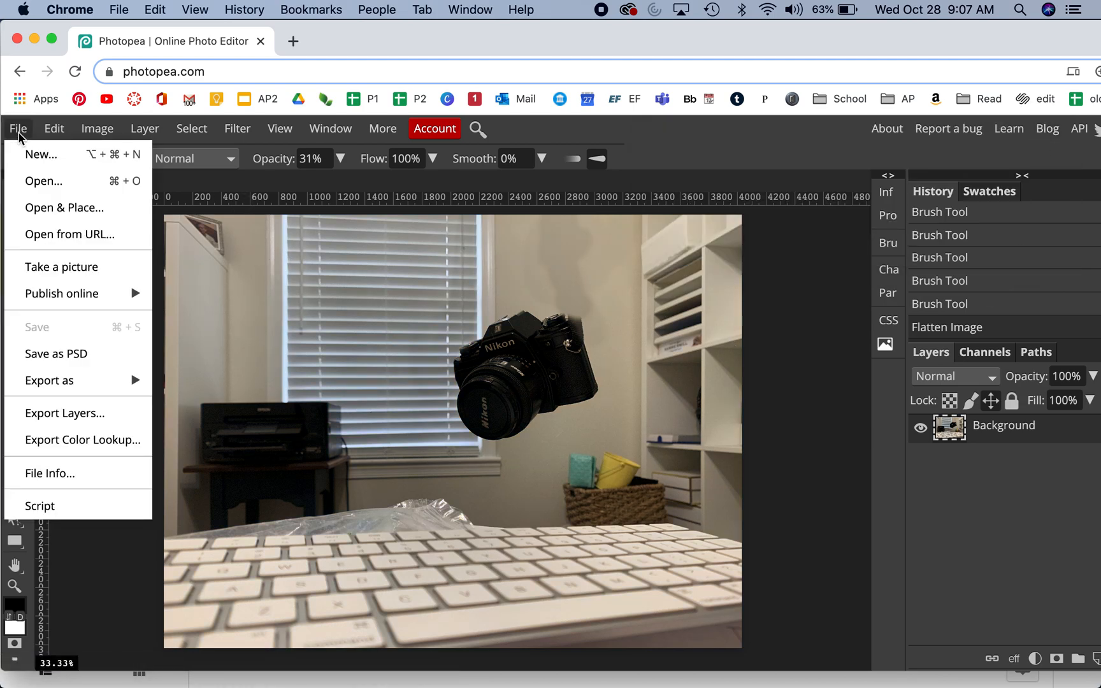
pyautogui.moveTo(56, 380)
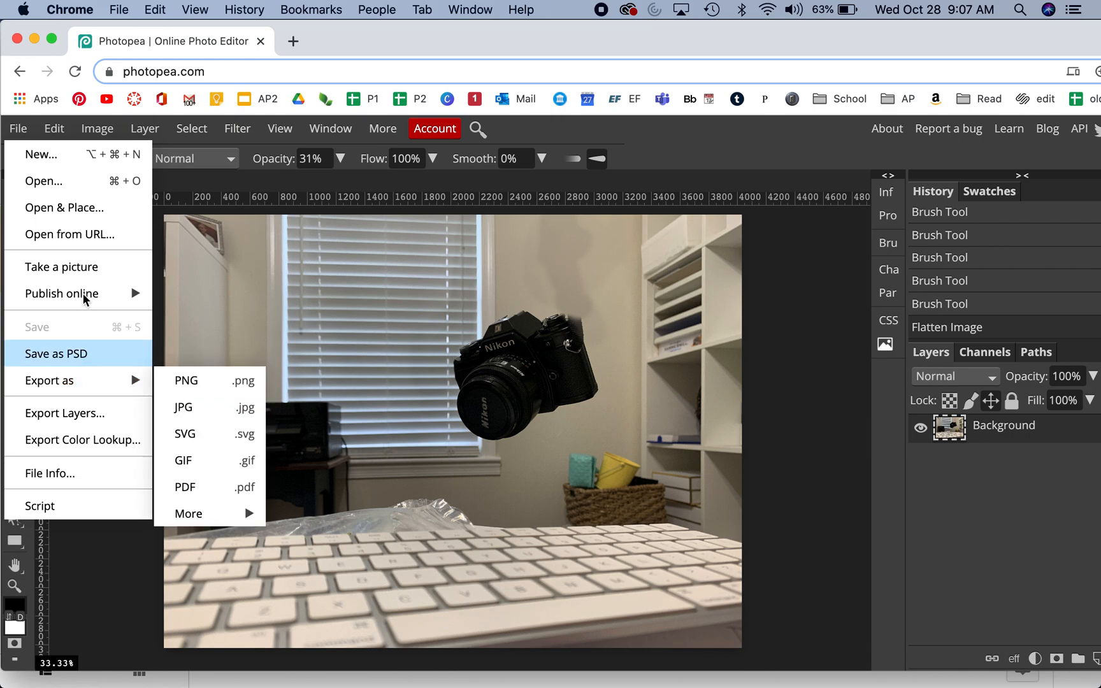
pyautogui.click(19, 130)
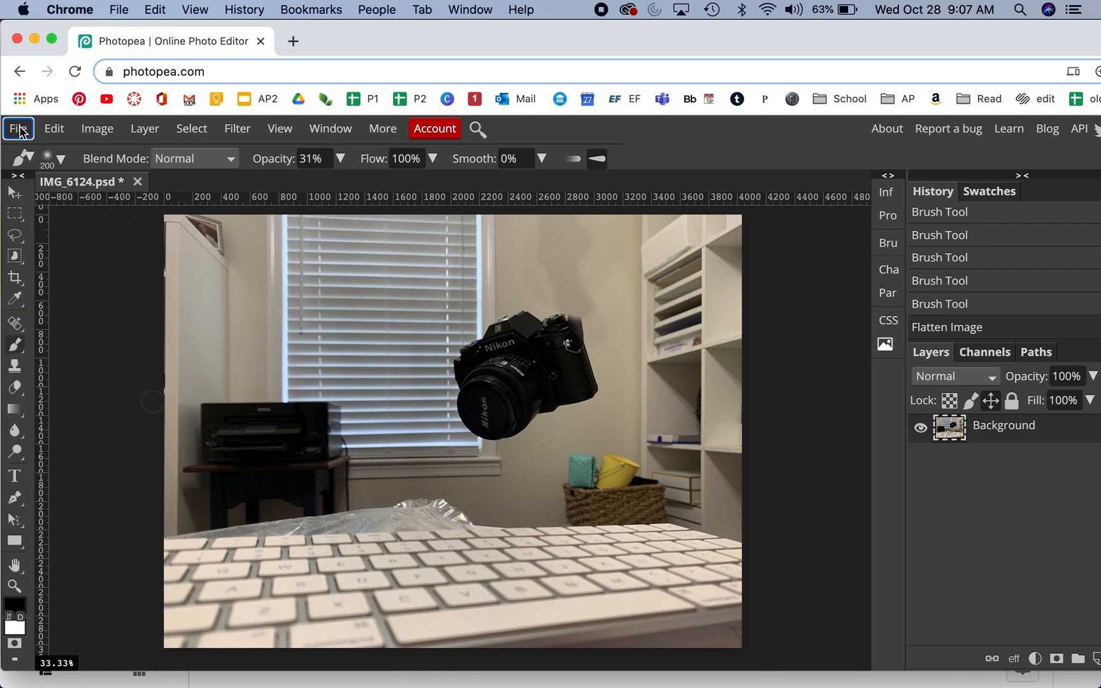